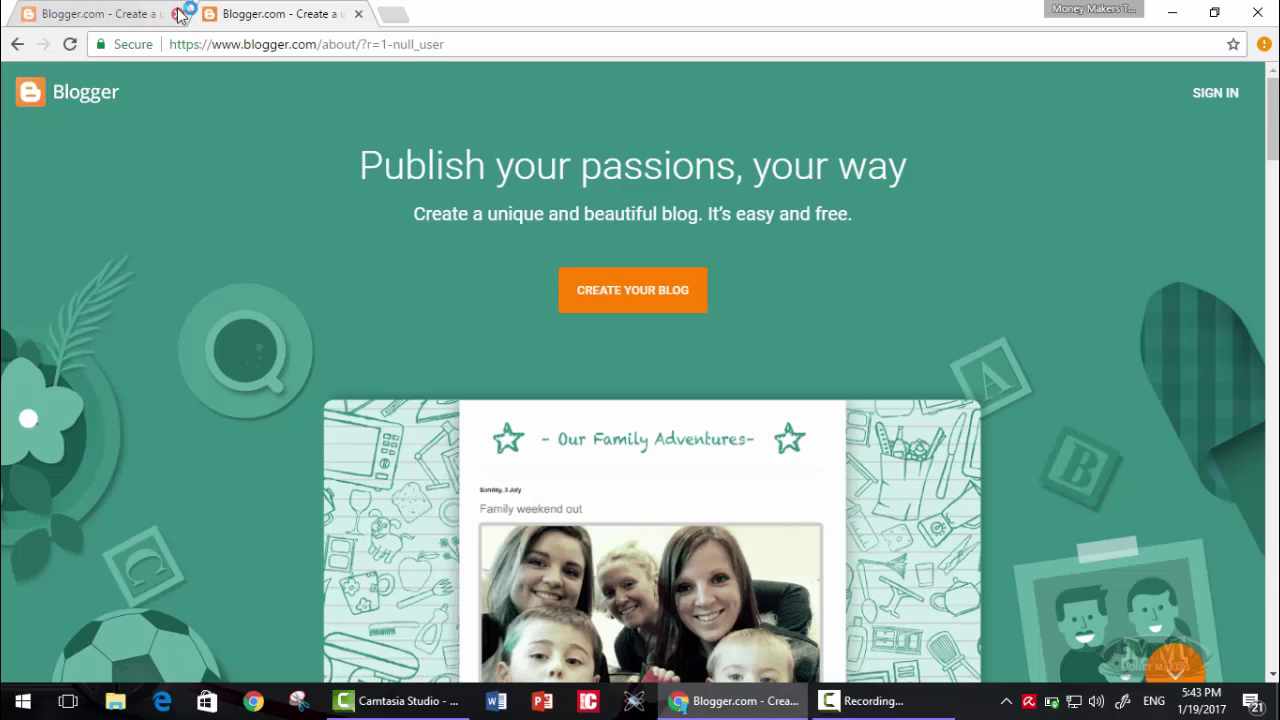
- Close the duplicate Blogger.com tab and start creating a blog from the landing page
left_click(177, 13)
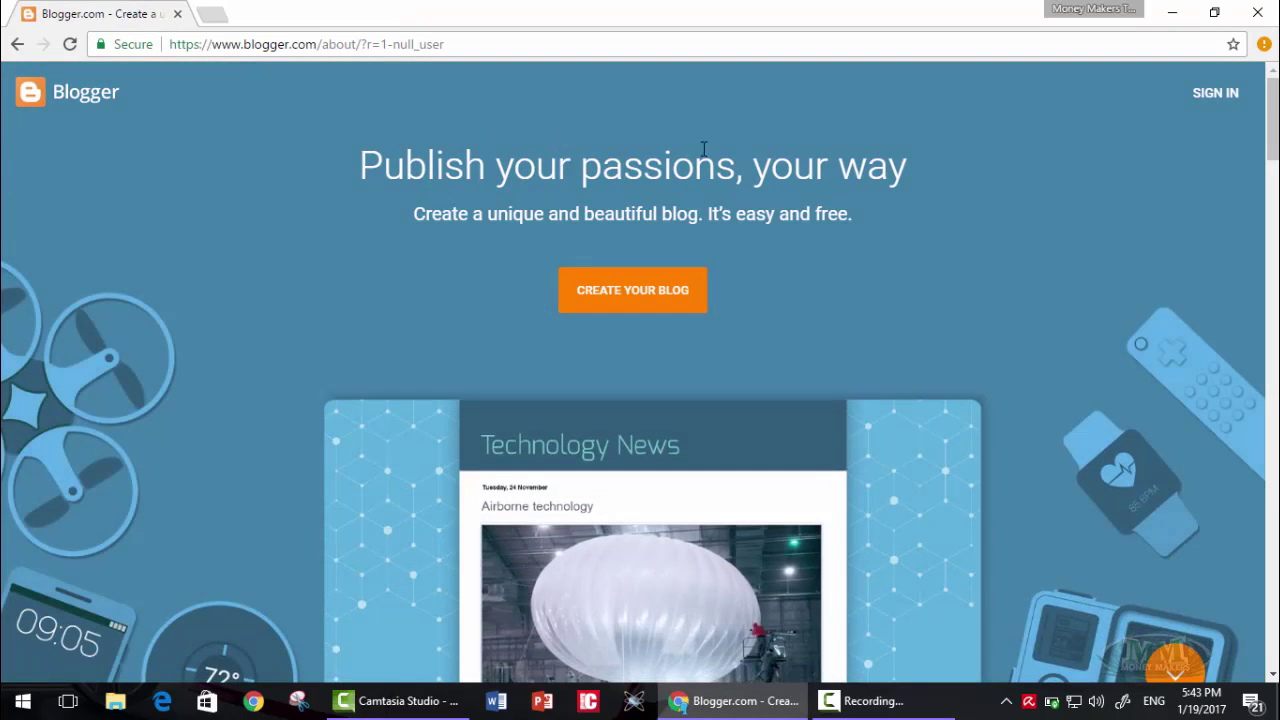
scroll(1108, 195, "down", 10)
scroll(640, 400, "down", 15)
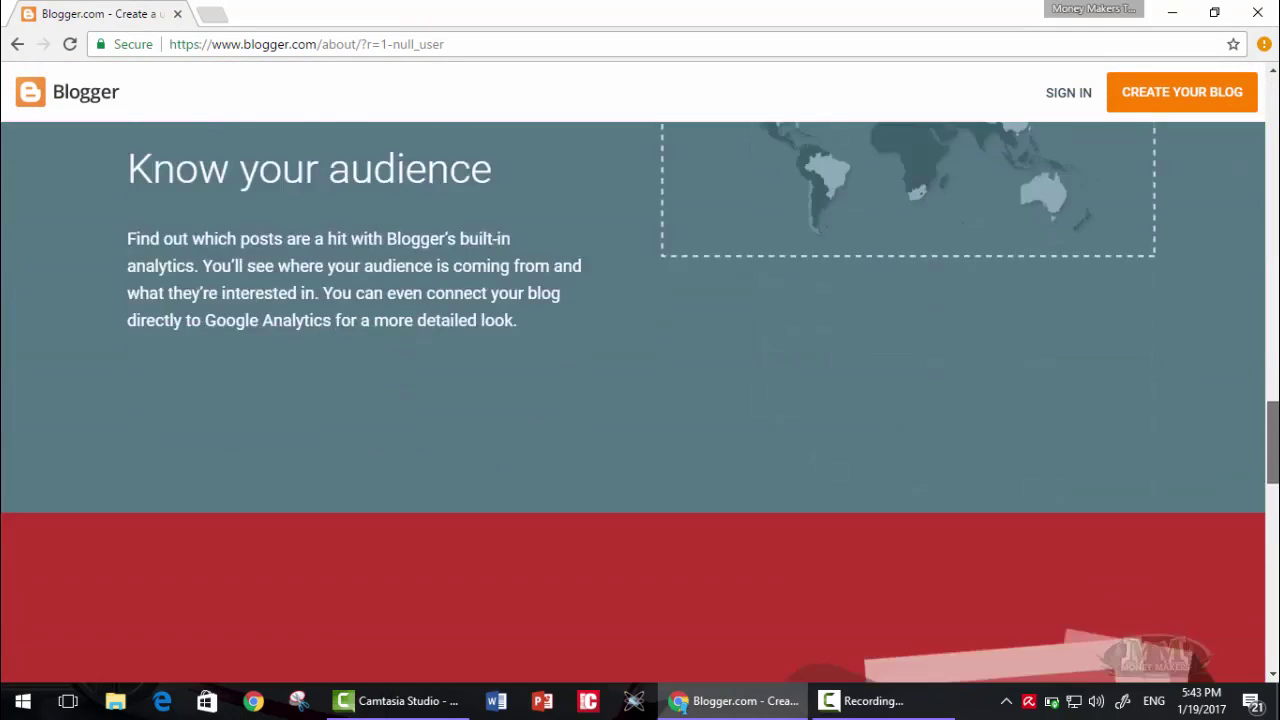
scroll(640, 400, "up", 2)
scroll(920, 326, "up", 20)
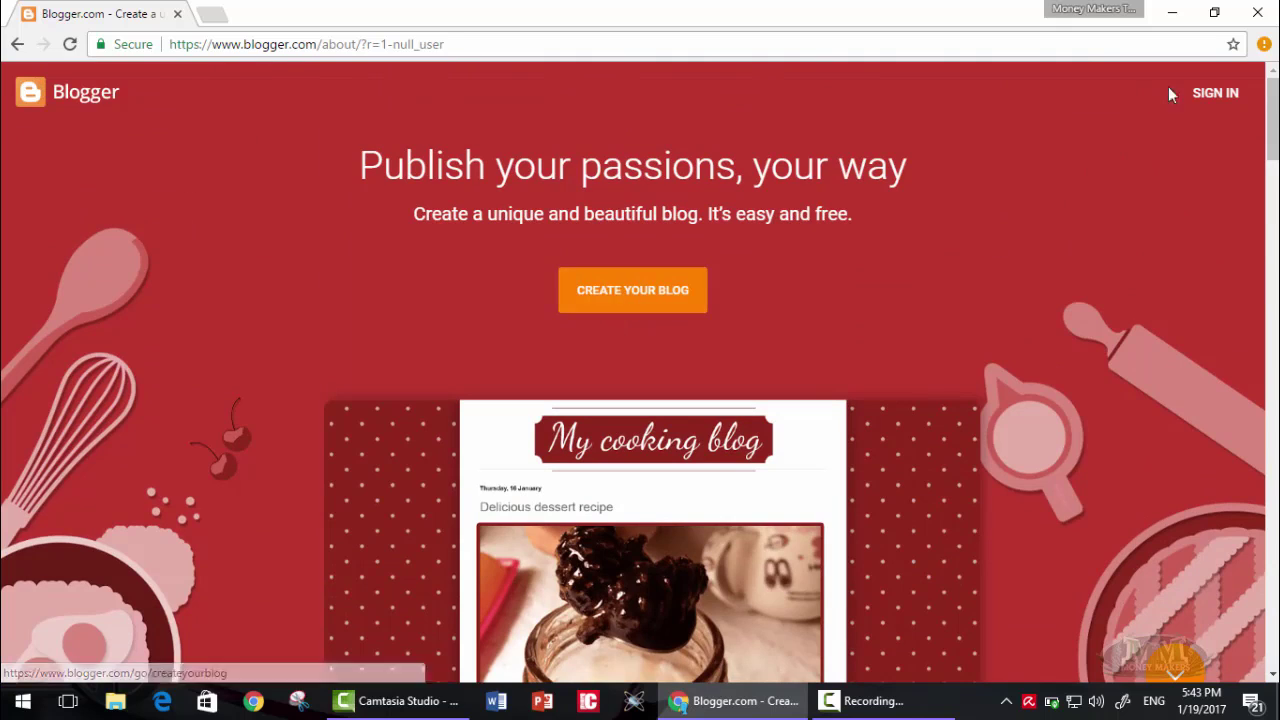
left_click(630, 292)
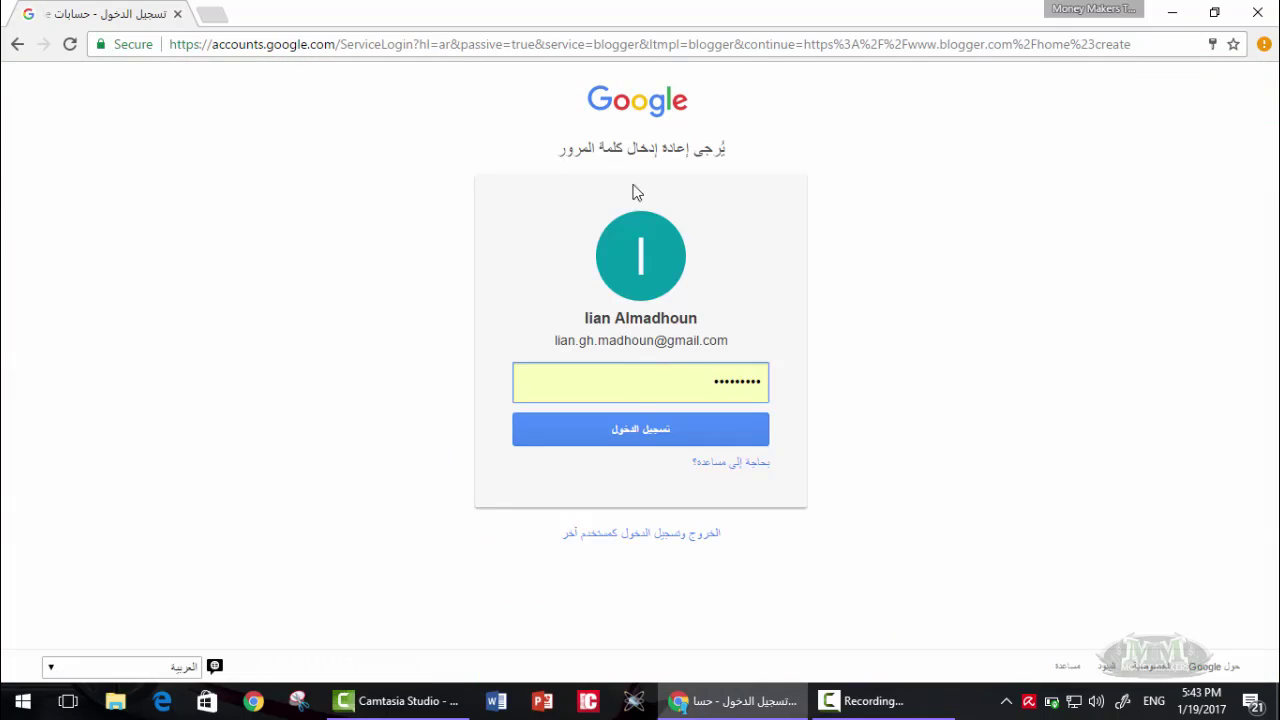
- Sign in, decline page translation, and switch the interface language to English (United States)
left_click(643, 428)
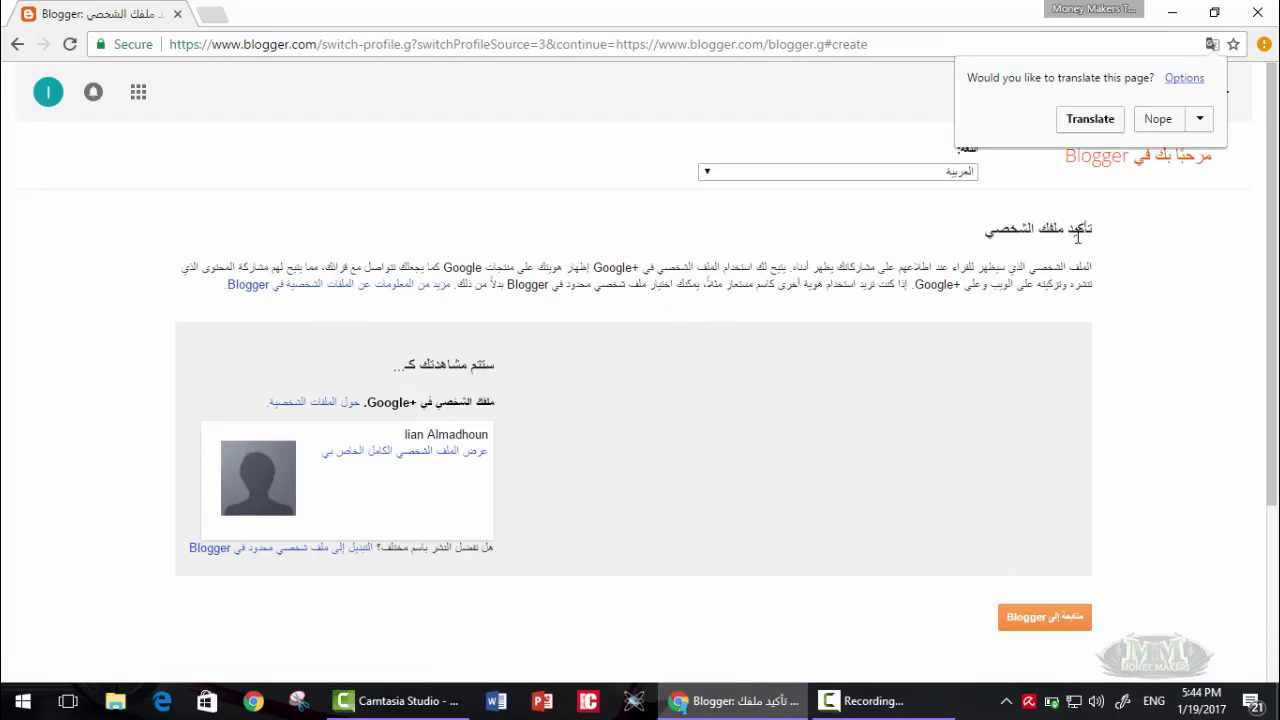
left_click(1154, 126)
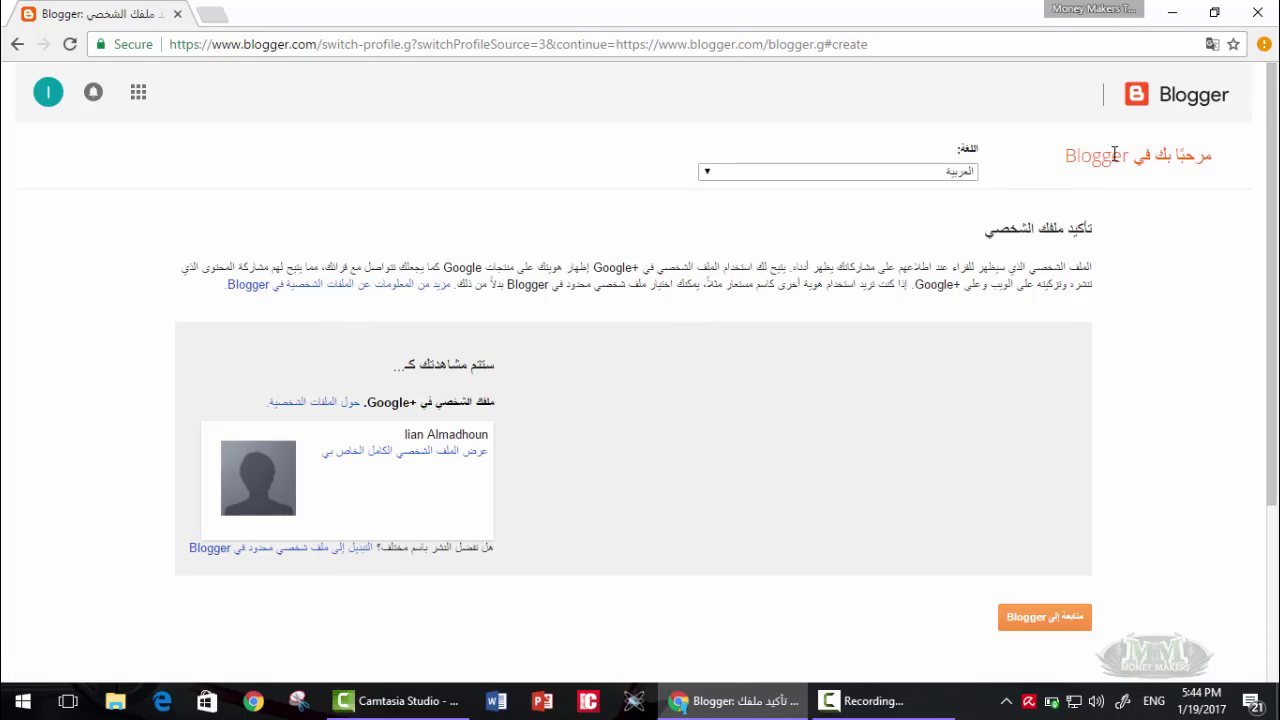
left_click(940, 171)
scroll(737, 349, "down", 1)
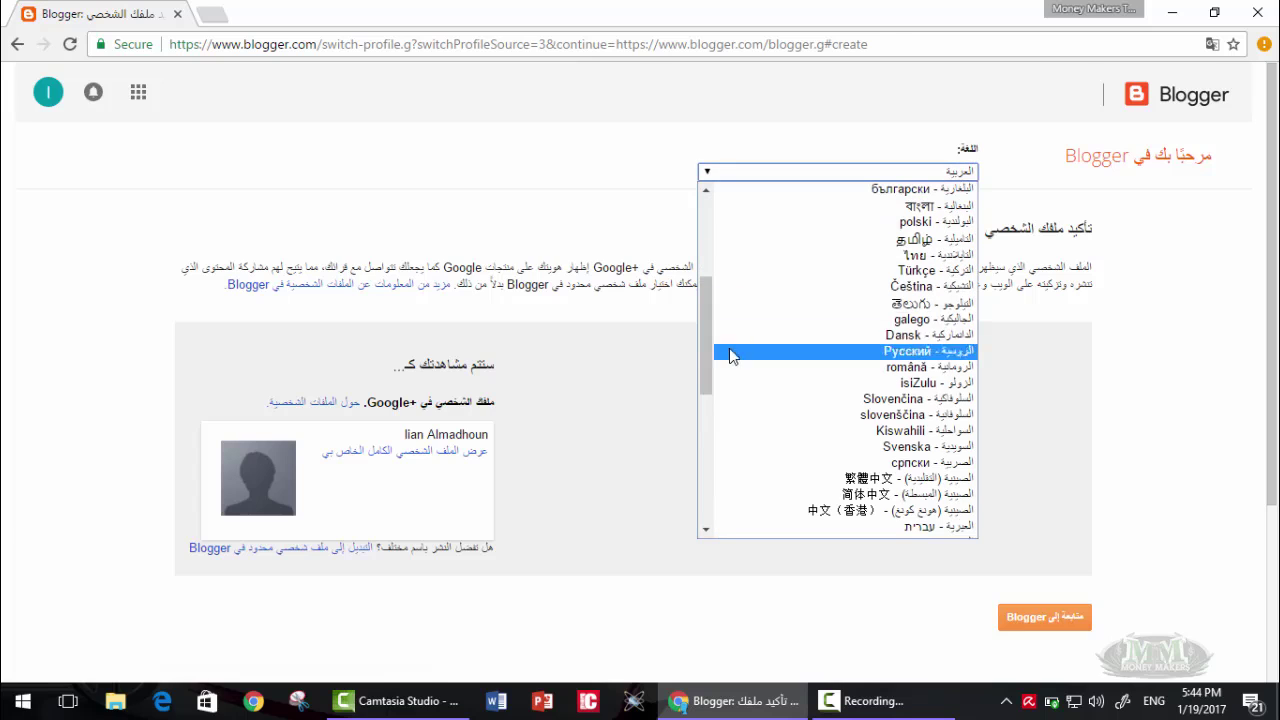
left_click_drag(701, 335, 705, 252)
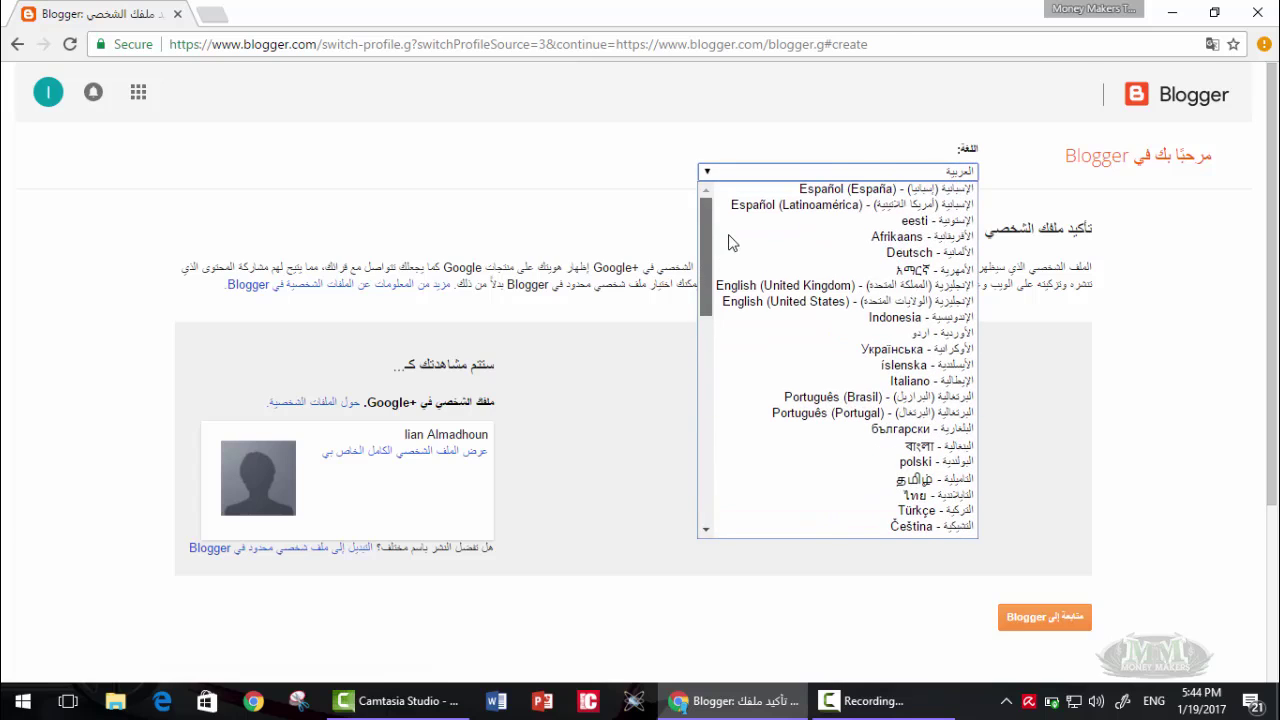
left_click(776, 300)
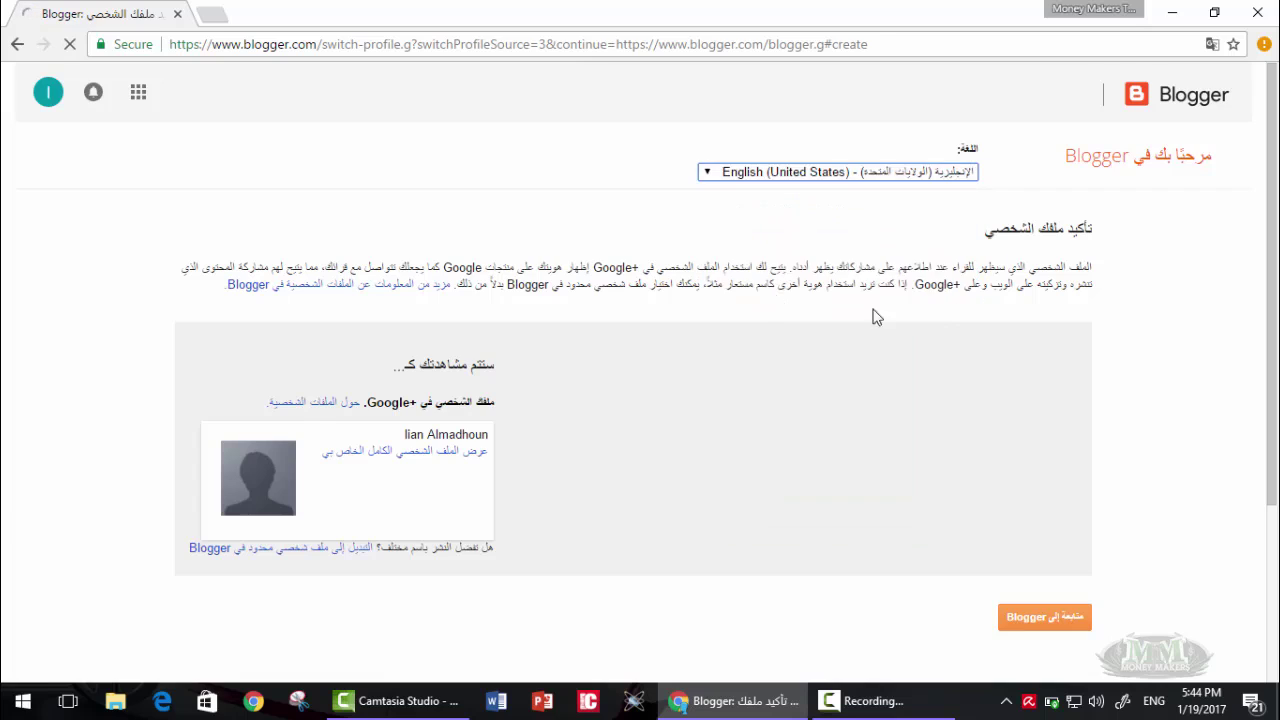
scroll(603, 377, "down", 2)
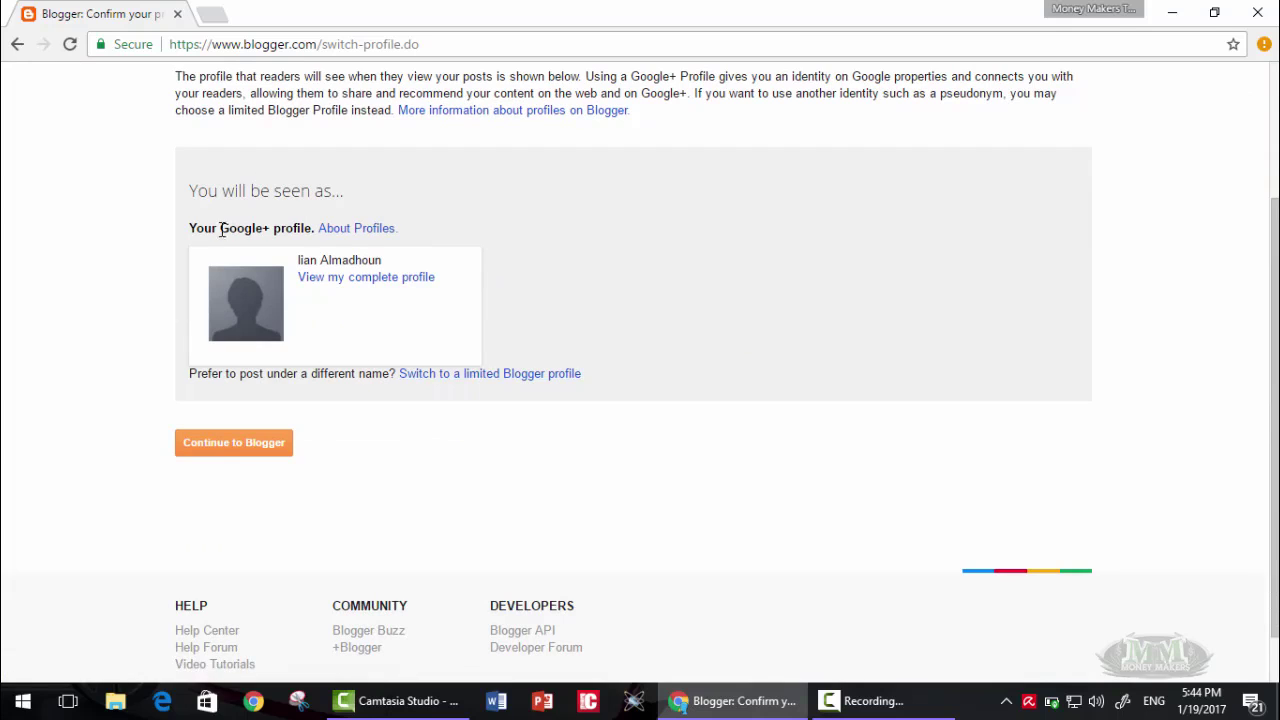
- Switch to a limited Blogger profile with display name Gamers and continue to the dashboard
left_click(480, 374)
left_click(415, 279)
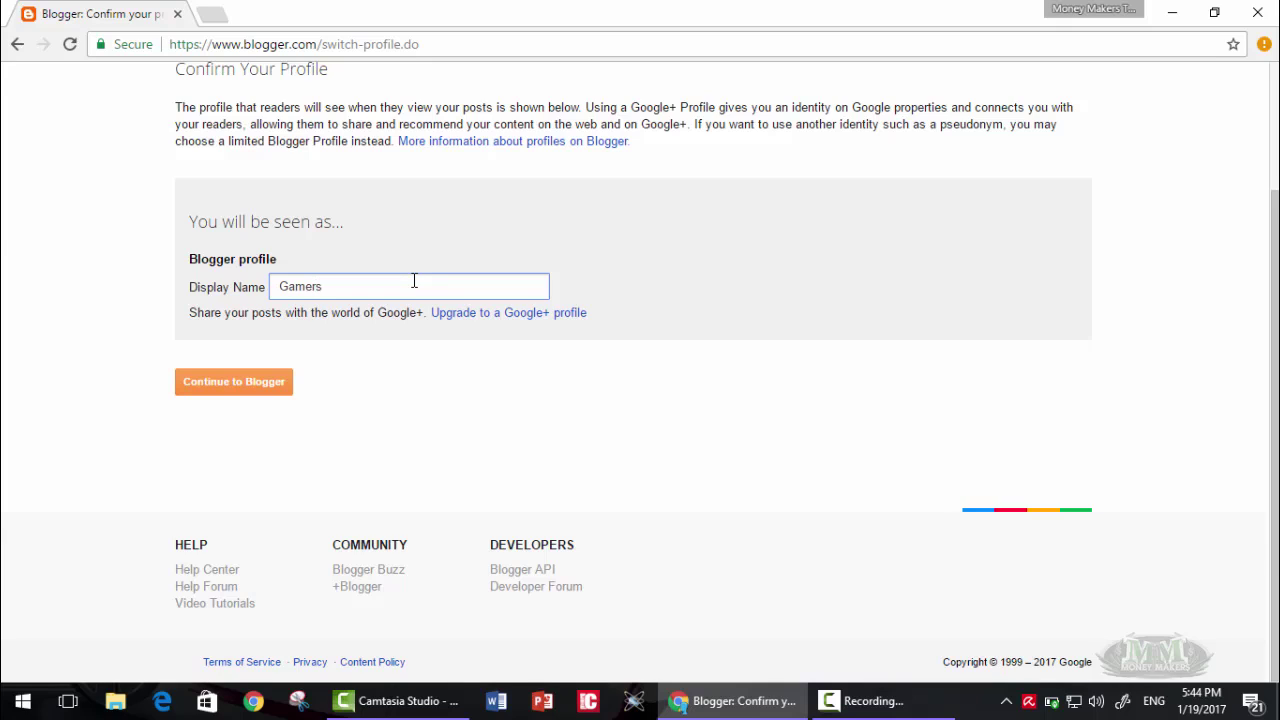
left_click(284, 389)
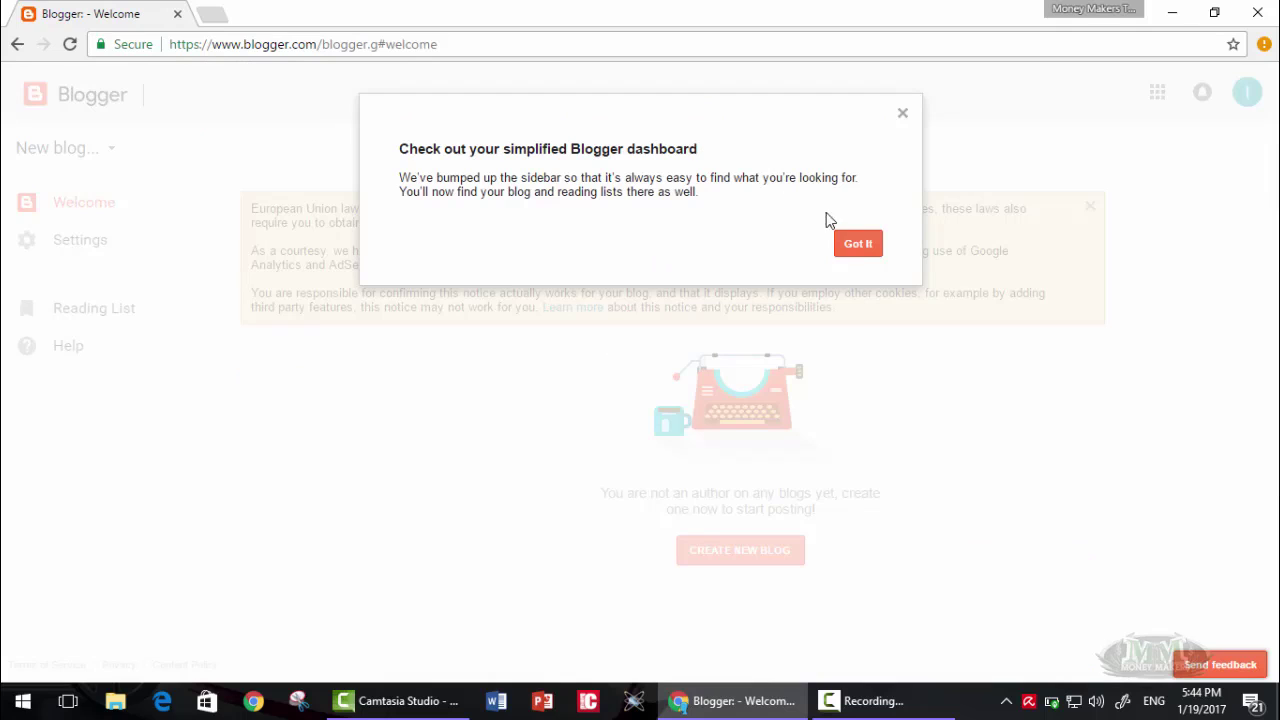
- Dismiss the simplified-dashboard notice and the 'Your blogs live here' tip after checking the empty blog list
left_click(857, 246)
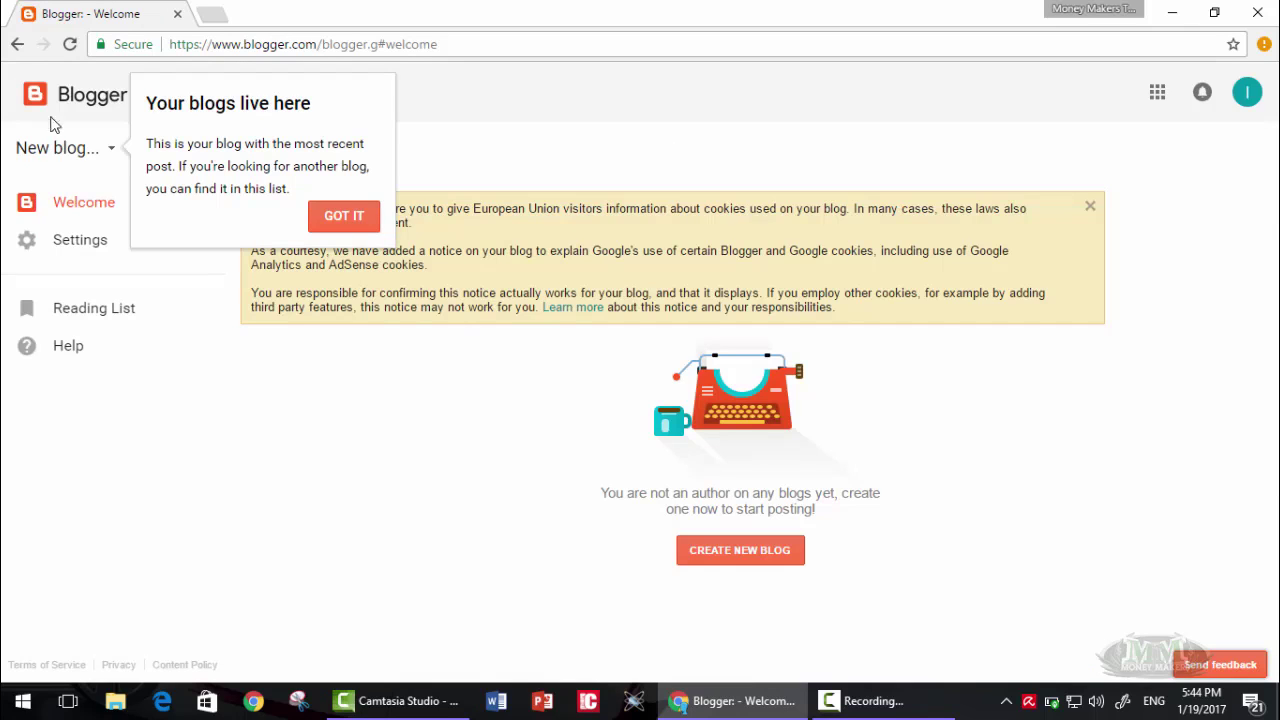
left_click(110, 153)
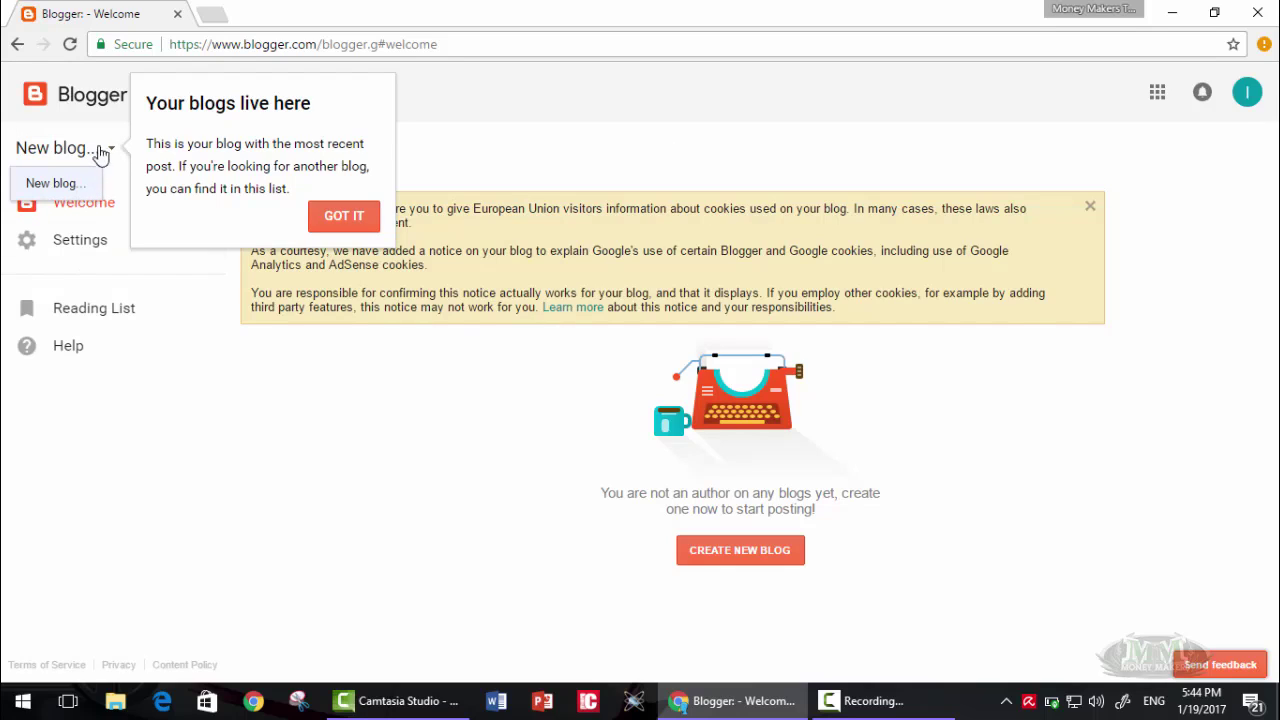
left_click(114, 160)
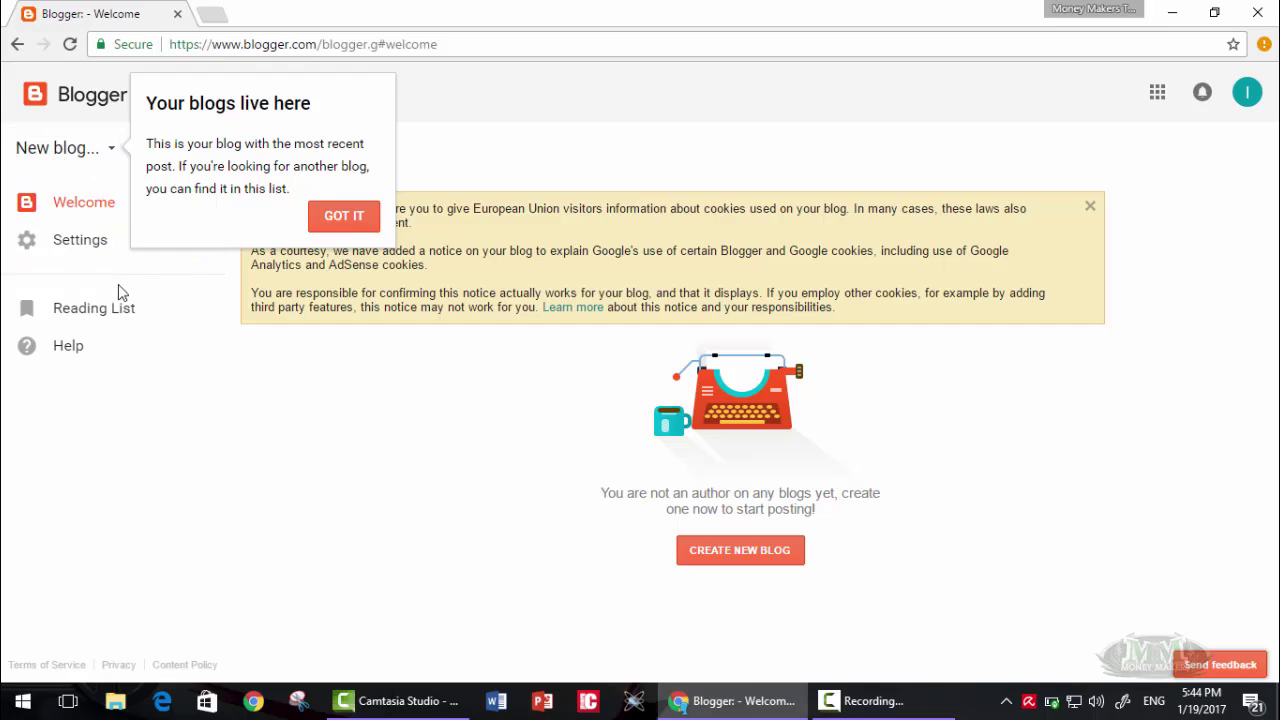
left_click(328, 219)
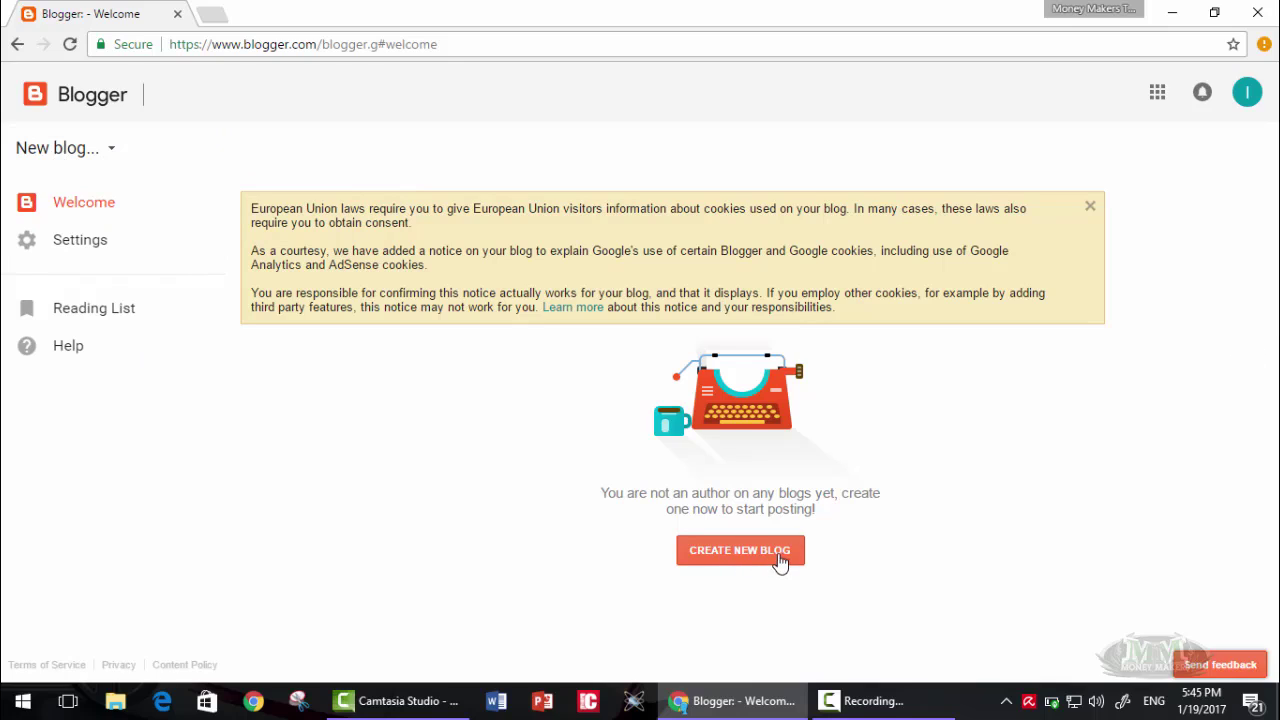
- Set Feature announcements to Yes in User settings, save, dismiss the cookie notice, and return to Welcome
left_click(99, 246)
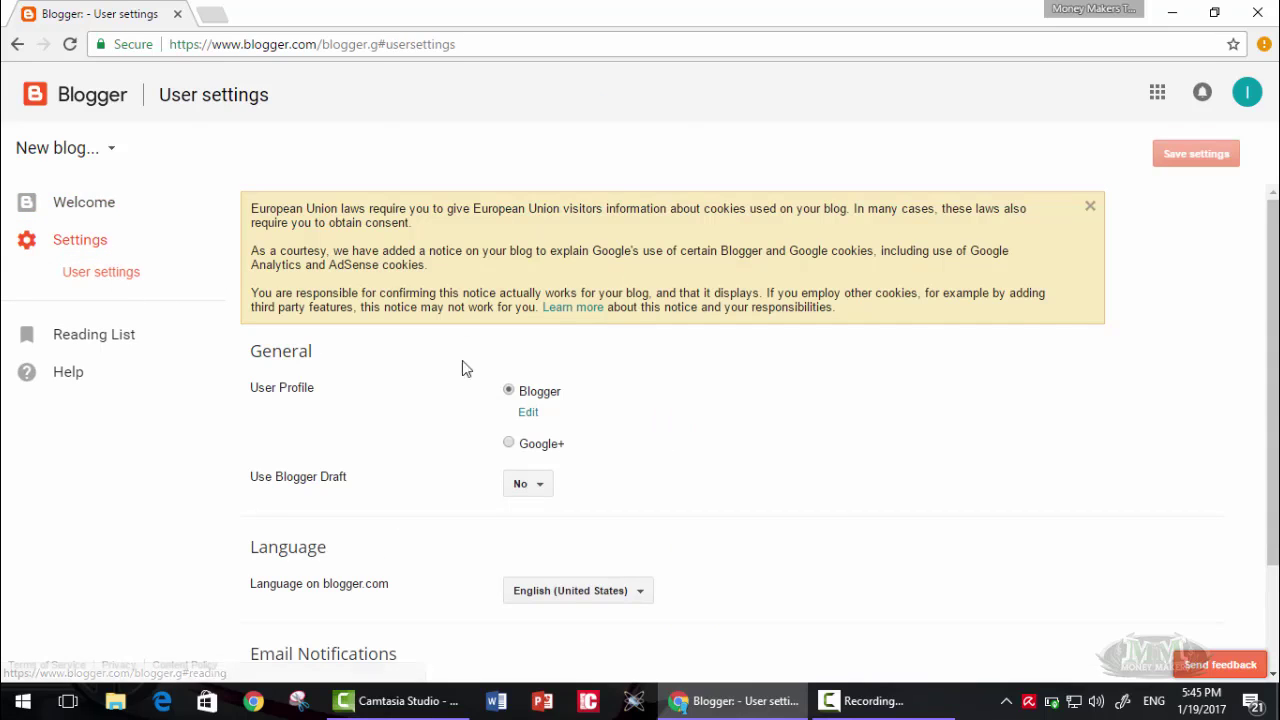
scroll(465, 347, "down", 2)
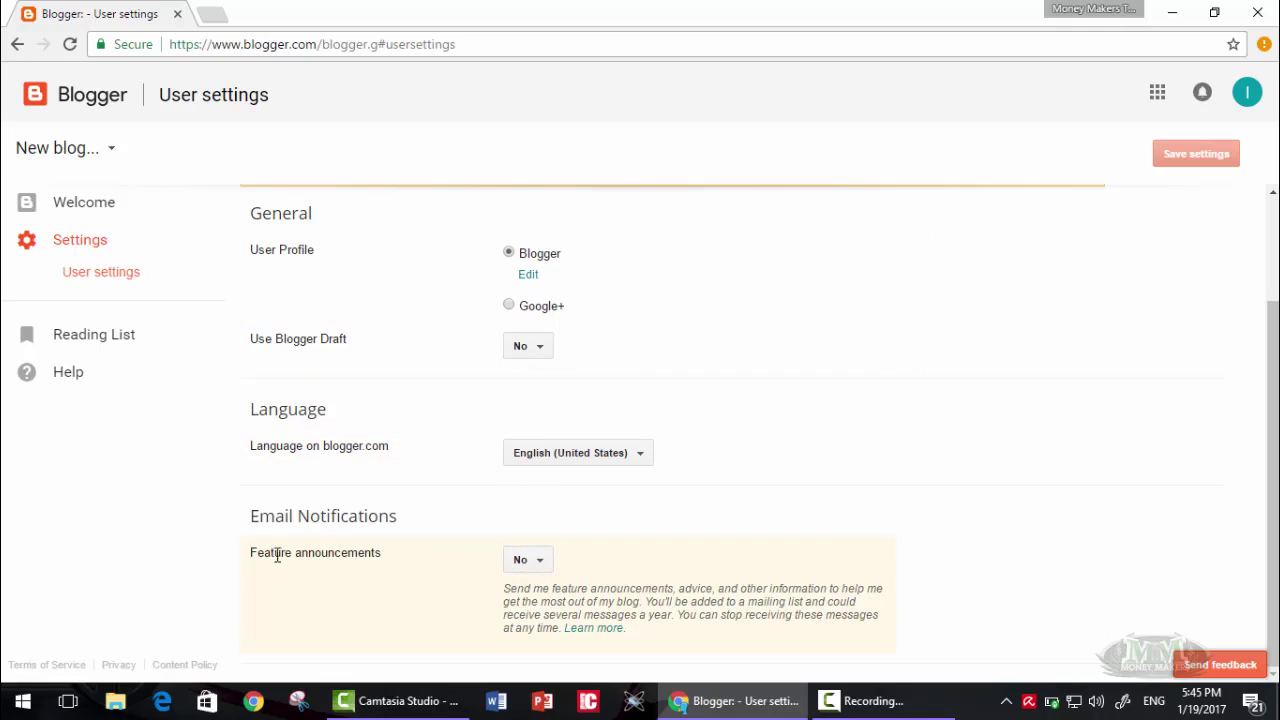
left_click(528, 560)
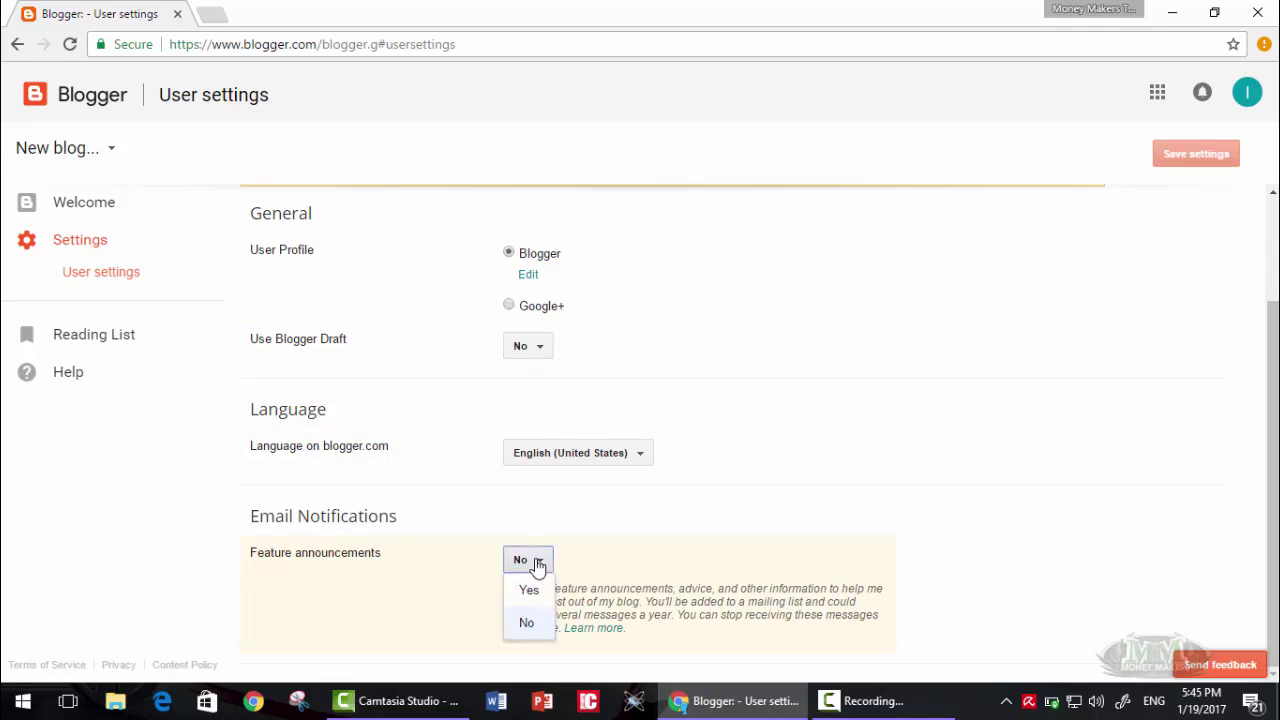
left_click(526, 585)
scroll(800, 430, "up", 2)
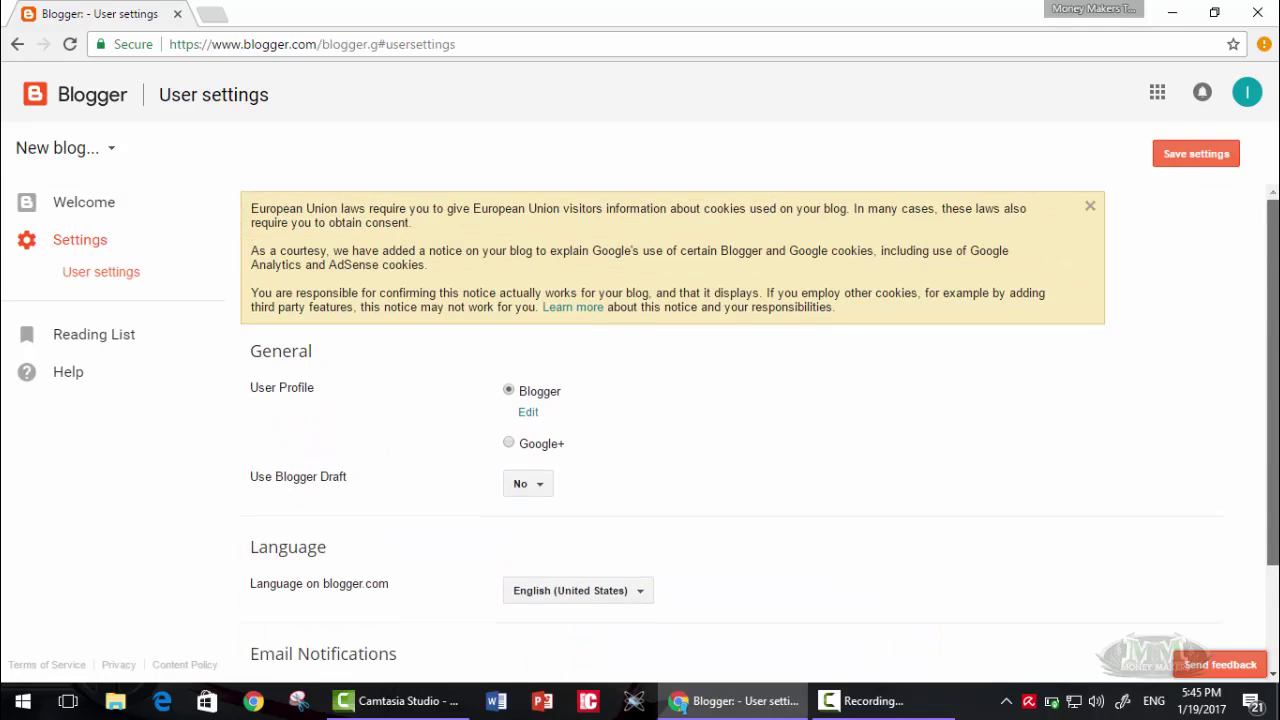
left_click(1183, 157)
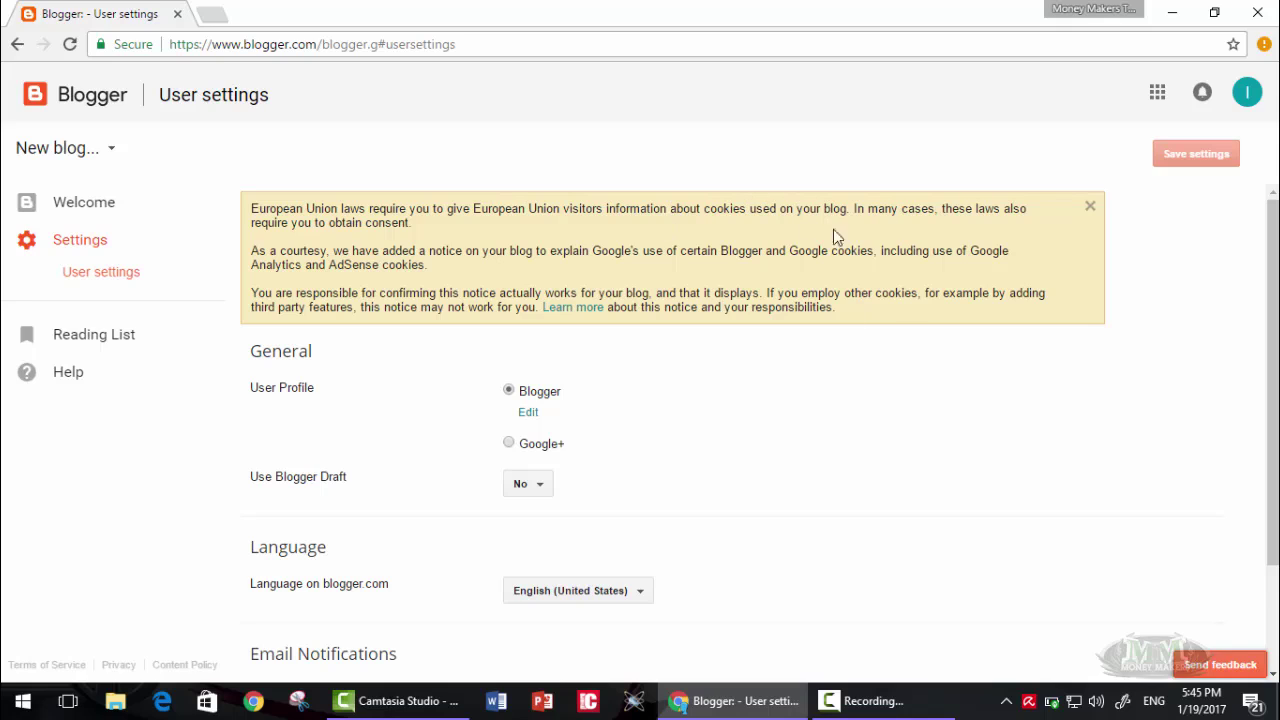
left_click(1092, 208)
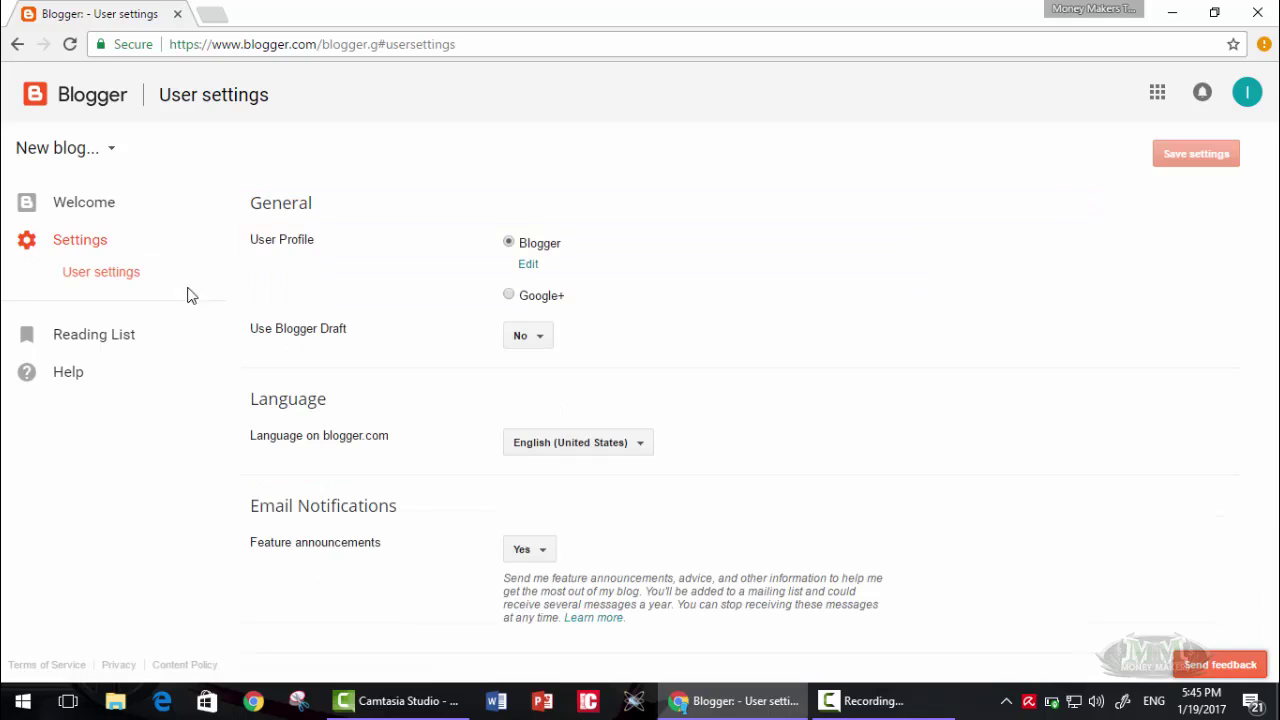
left_click(91, 205)
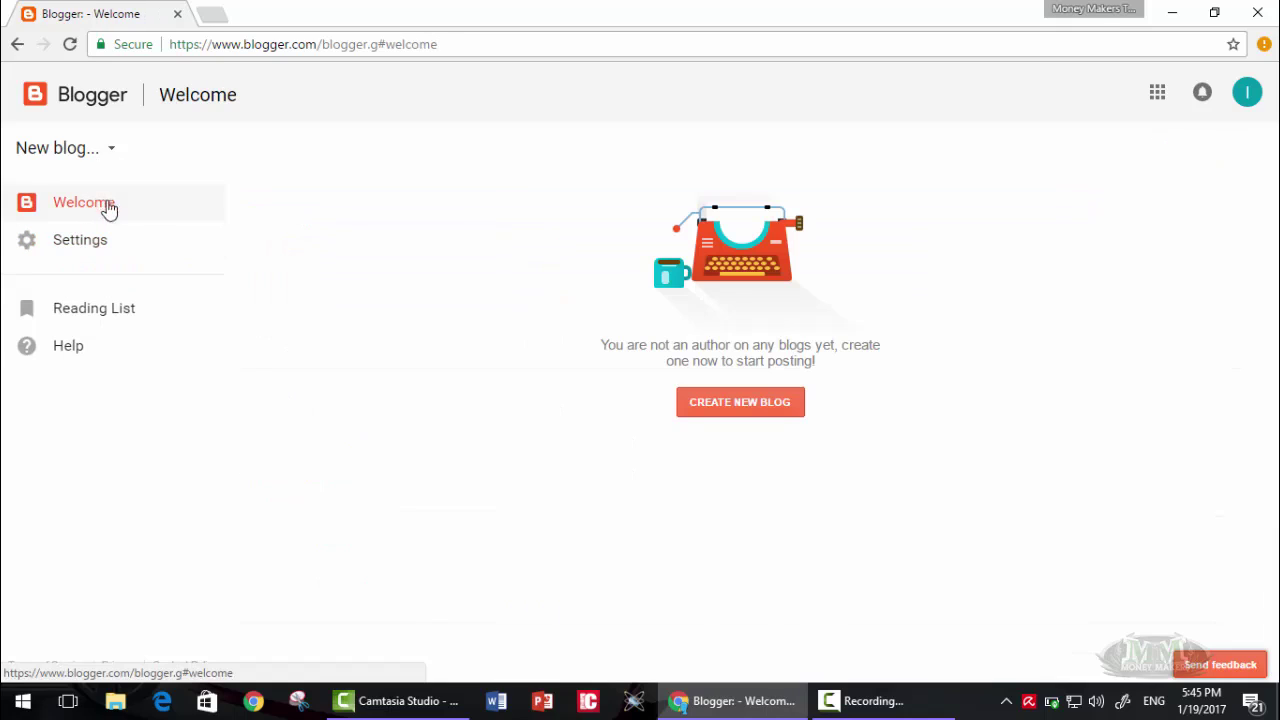
- Start a new blog and correct its title to Gamer Blog
left_click(740, 410)
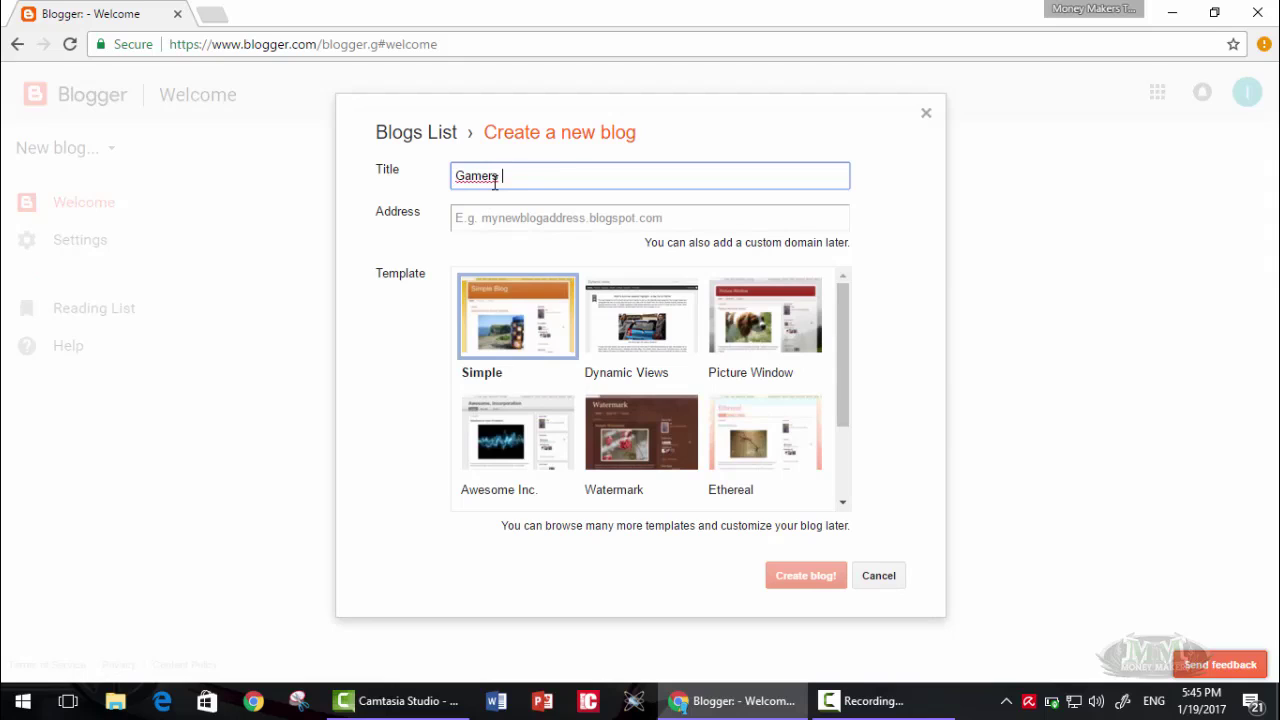
right_click(491, 180)
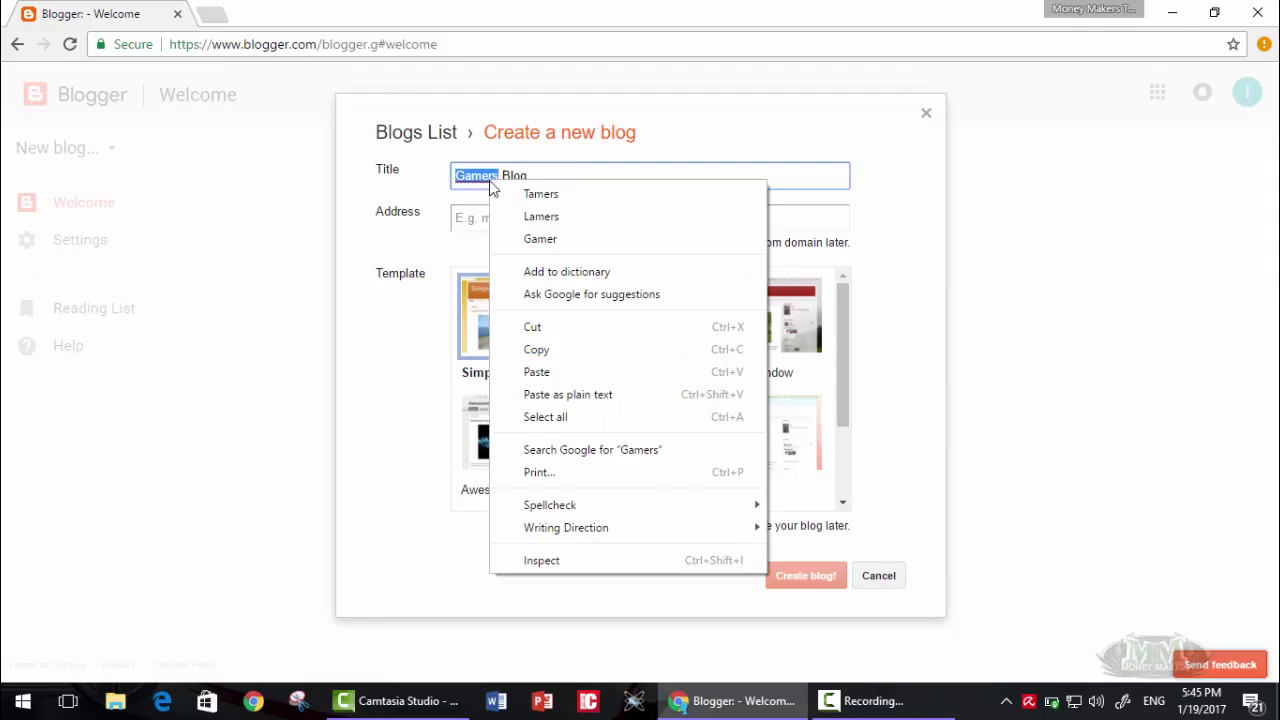
left_click(540, 238)
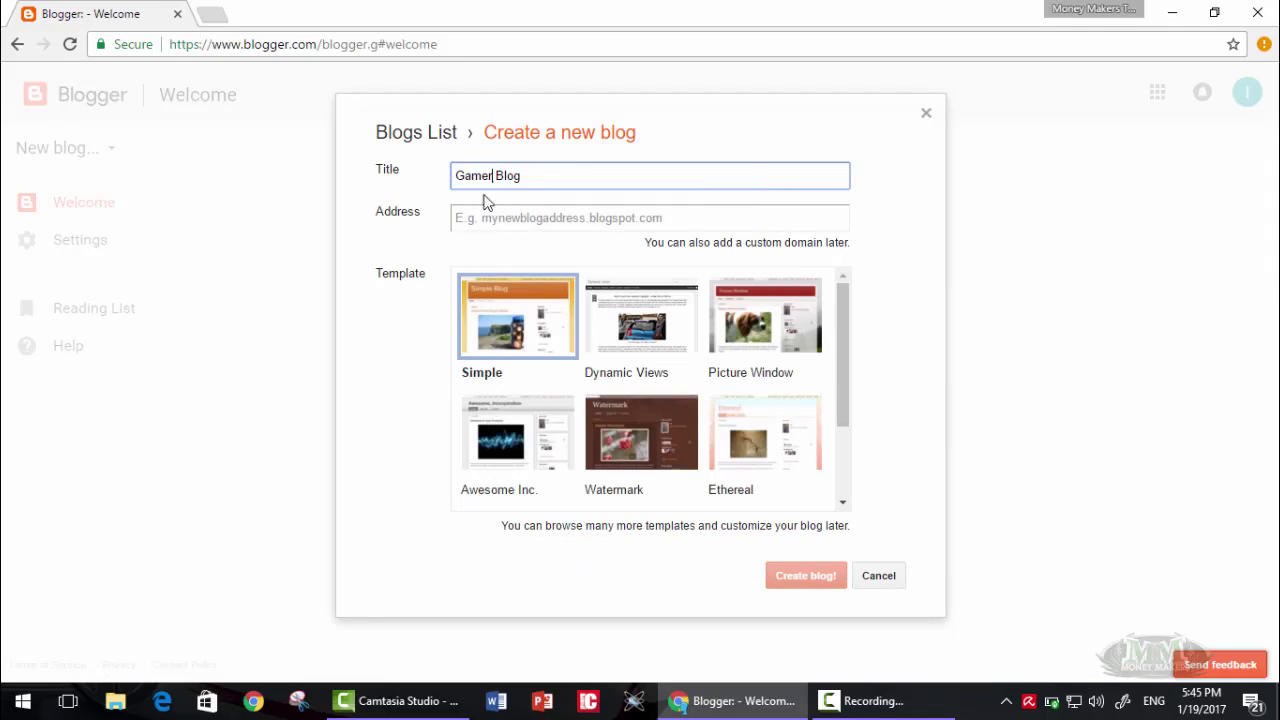
left_click(513, 227)
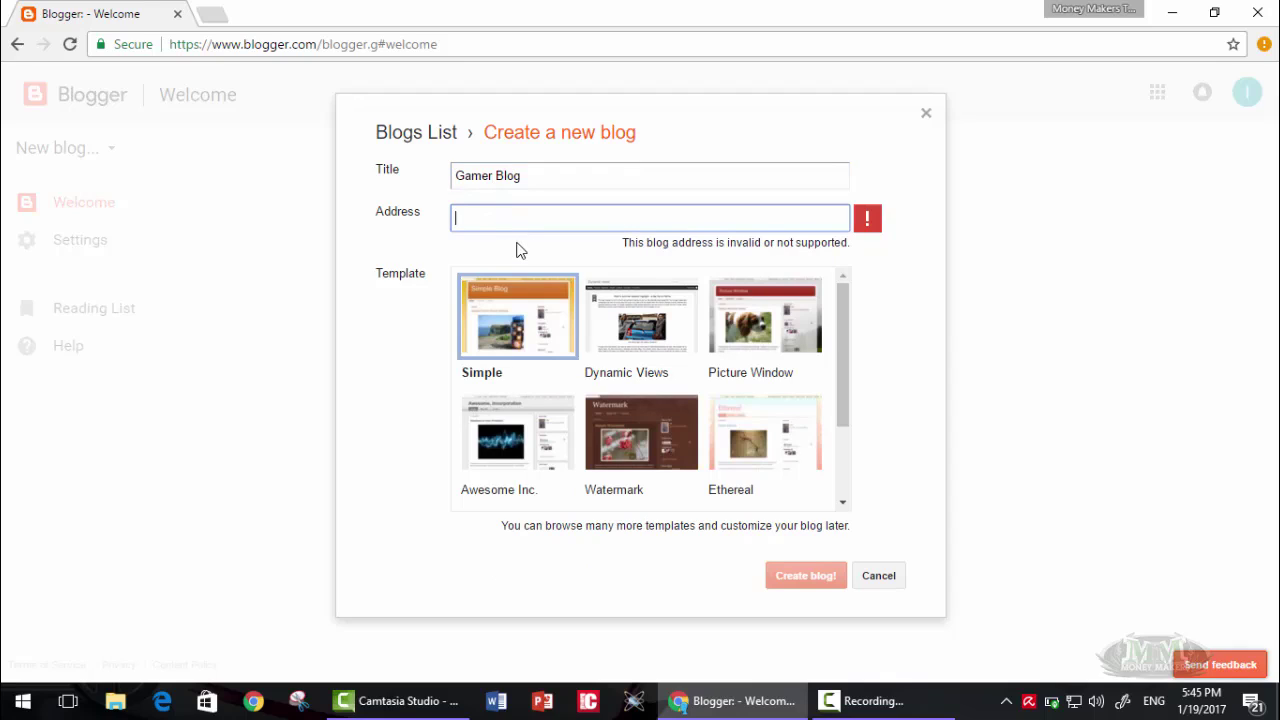
left_click(840, 180)
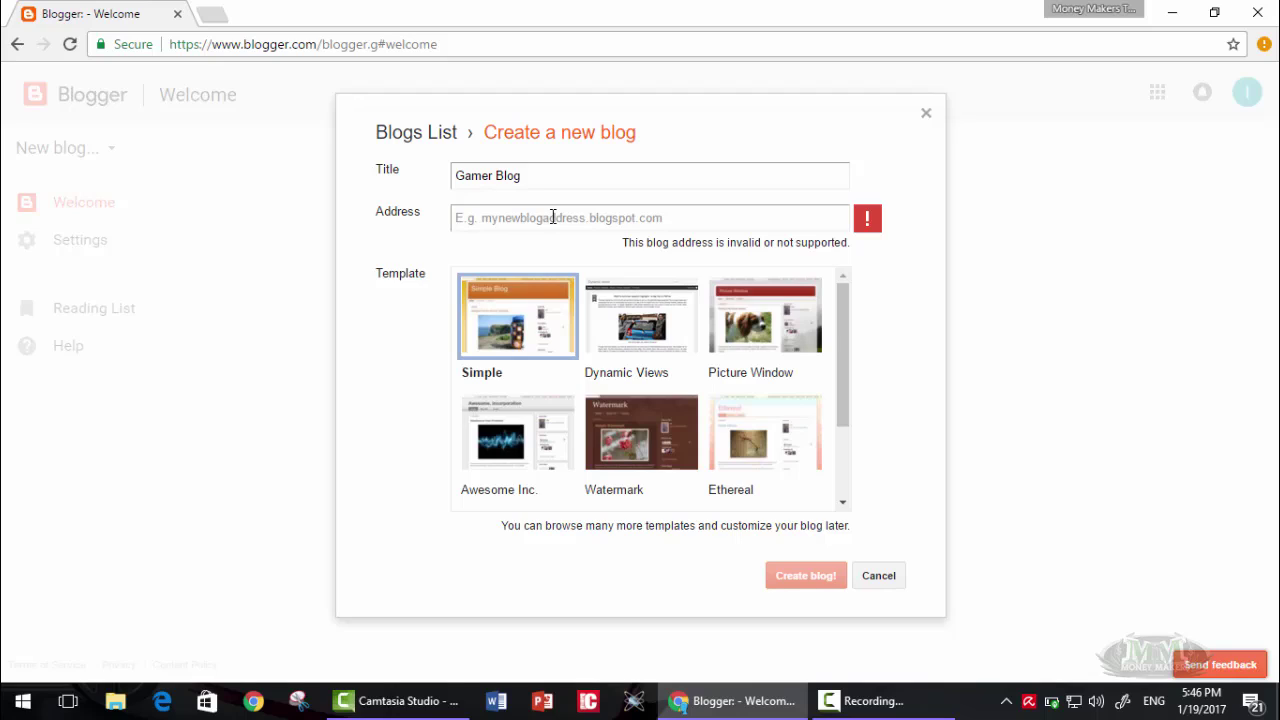
- Try Gamer2017, then settle on the available address Youtube4gamers.blogspot.com and create the blog
left_click(552, 217)
type("G")
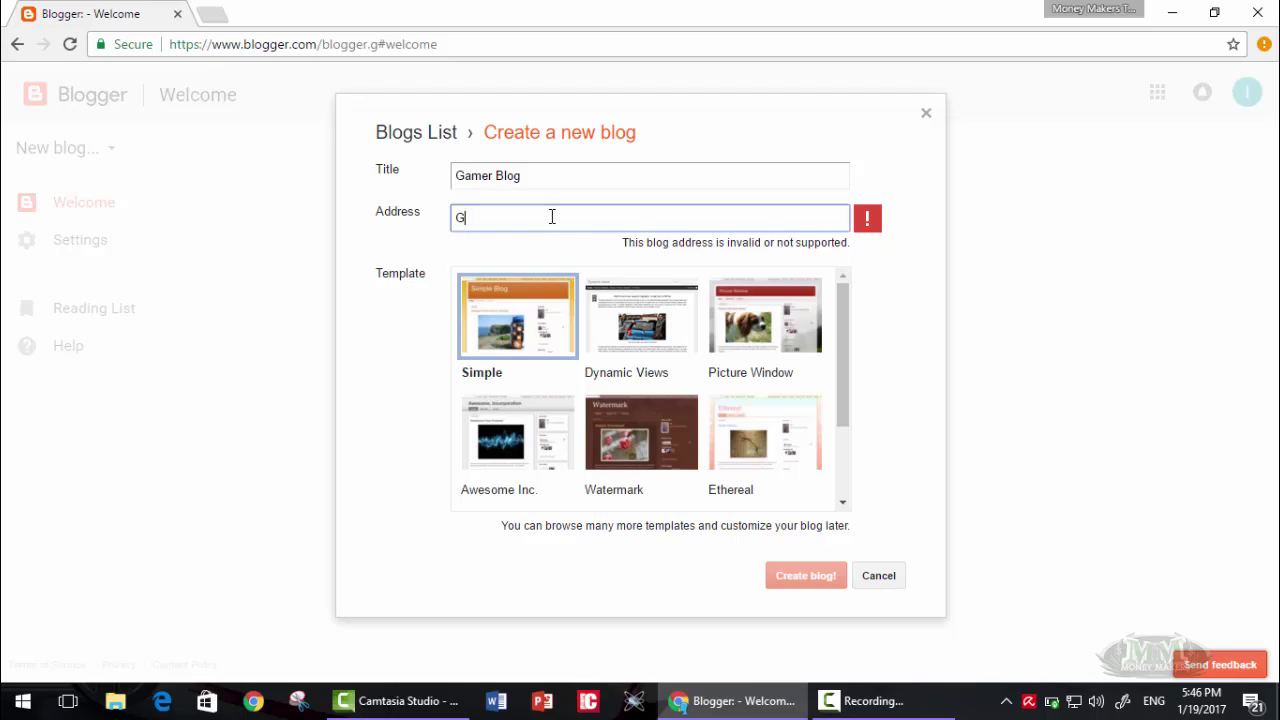
type("amer2017")
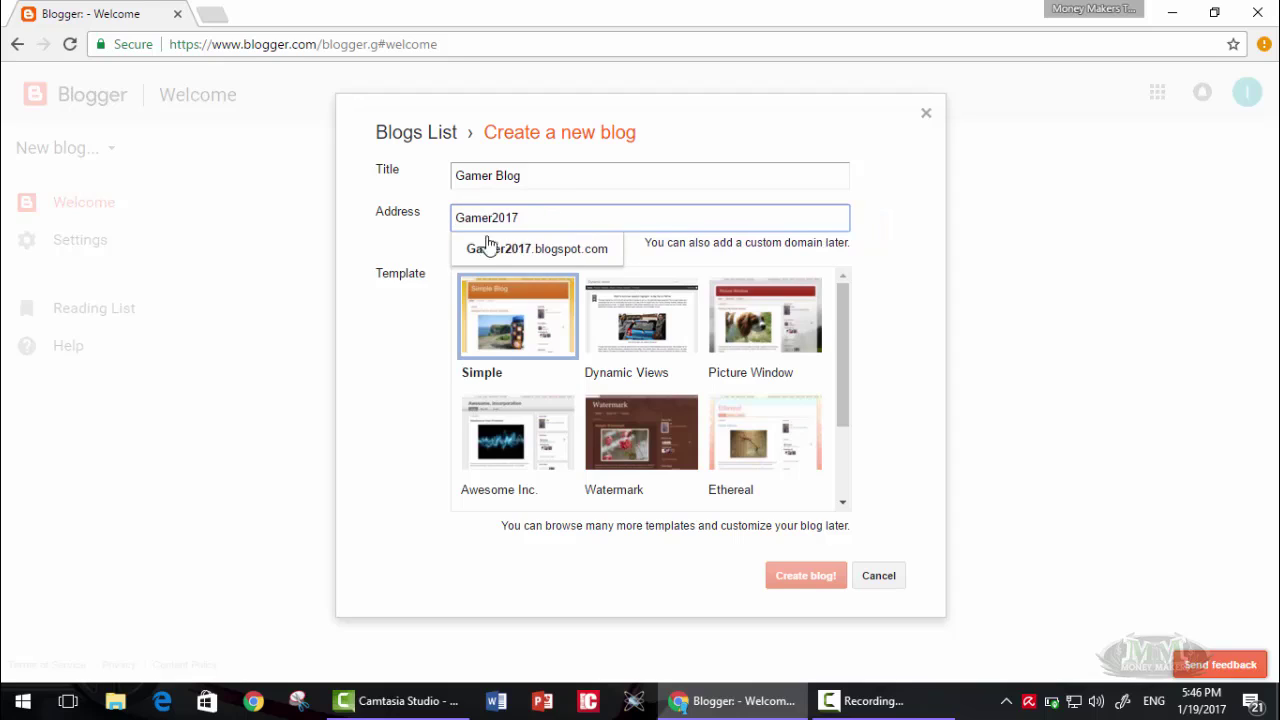
left_click(408, 266)
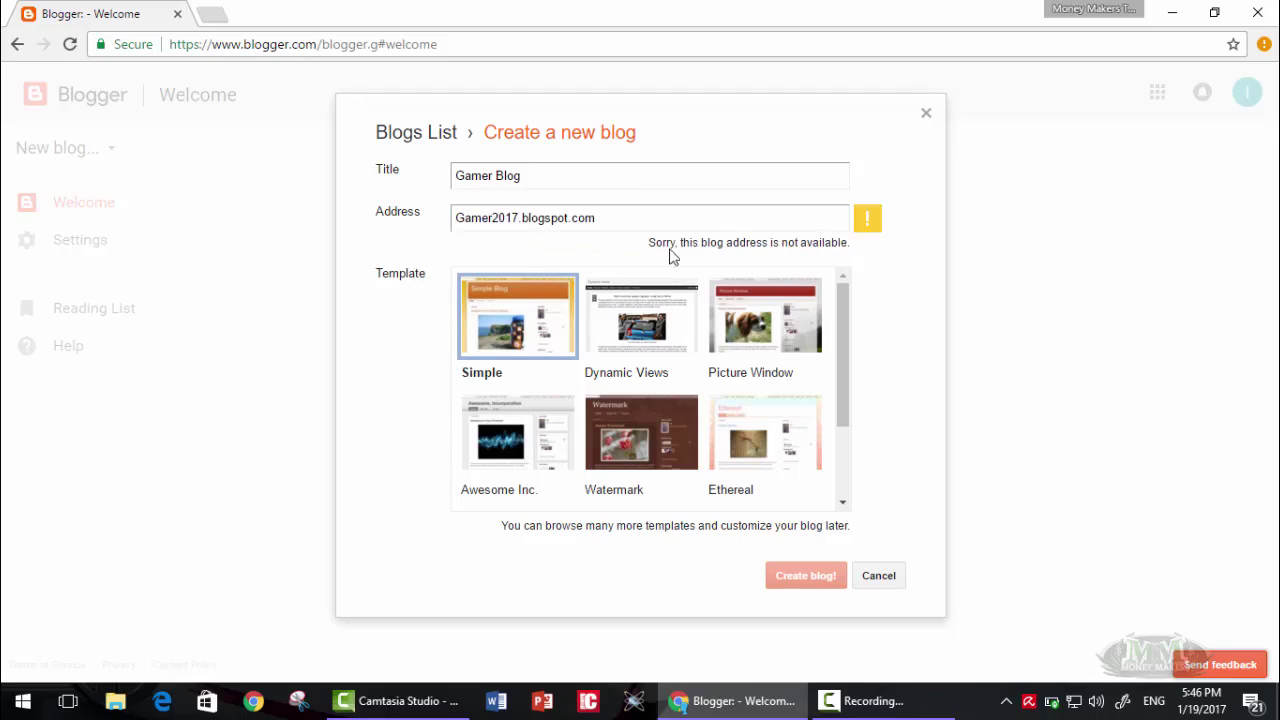
left_click(519, 221)
left_click_drag(519, 221, 497, 227)
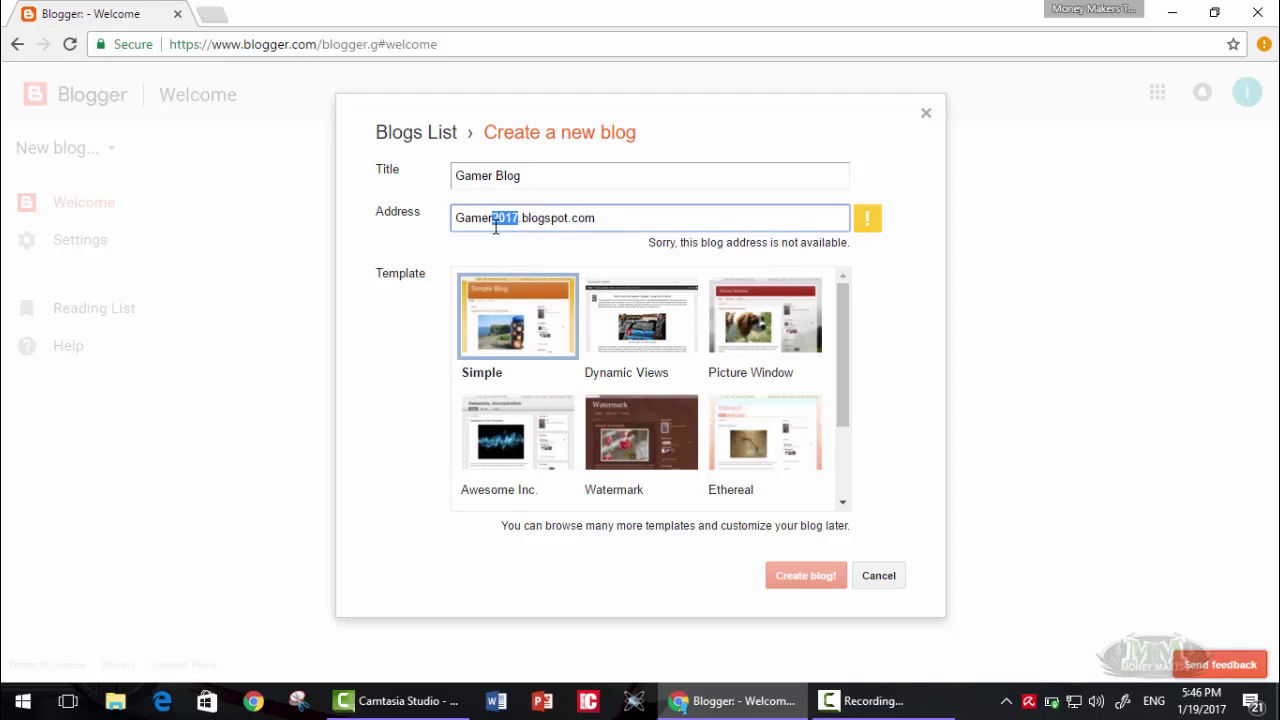
key("BackSpace")
type("son")
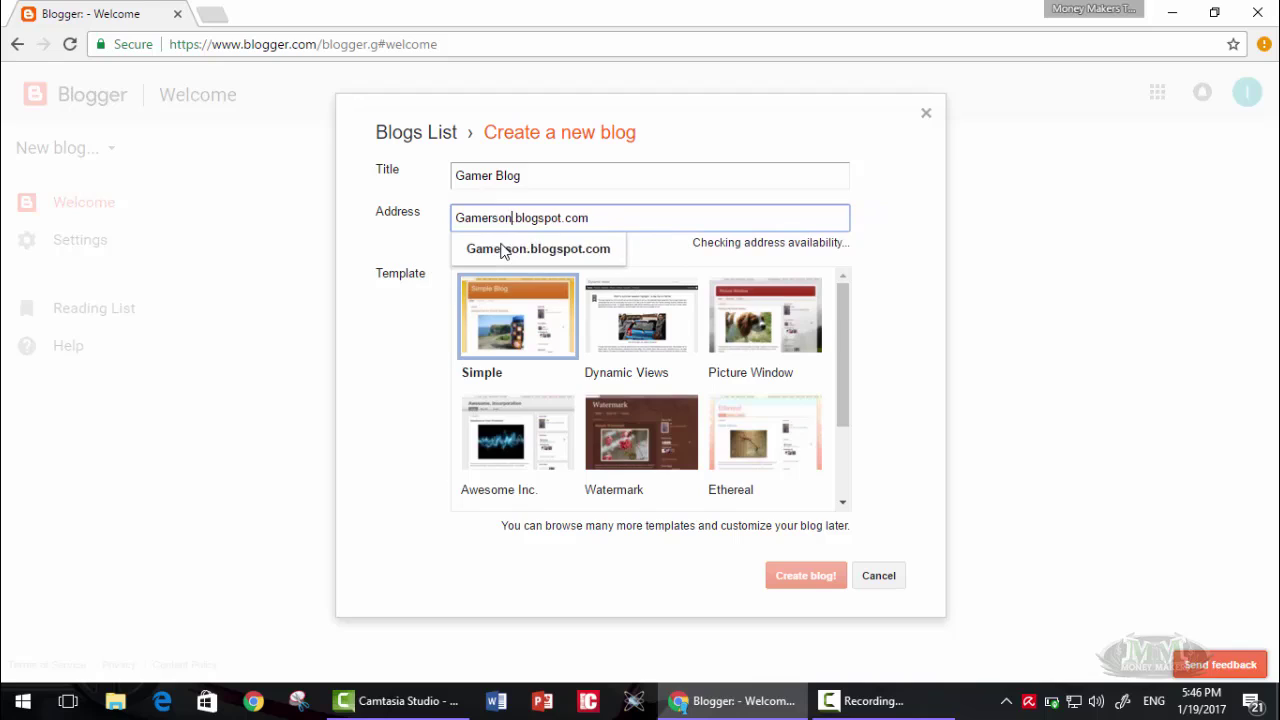
key("BackSpace")
key("BackSpace")
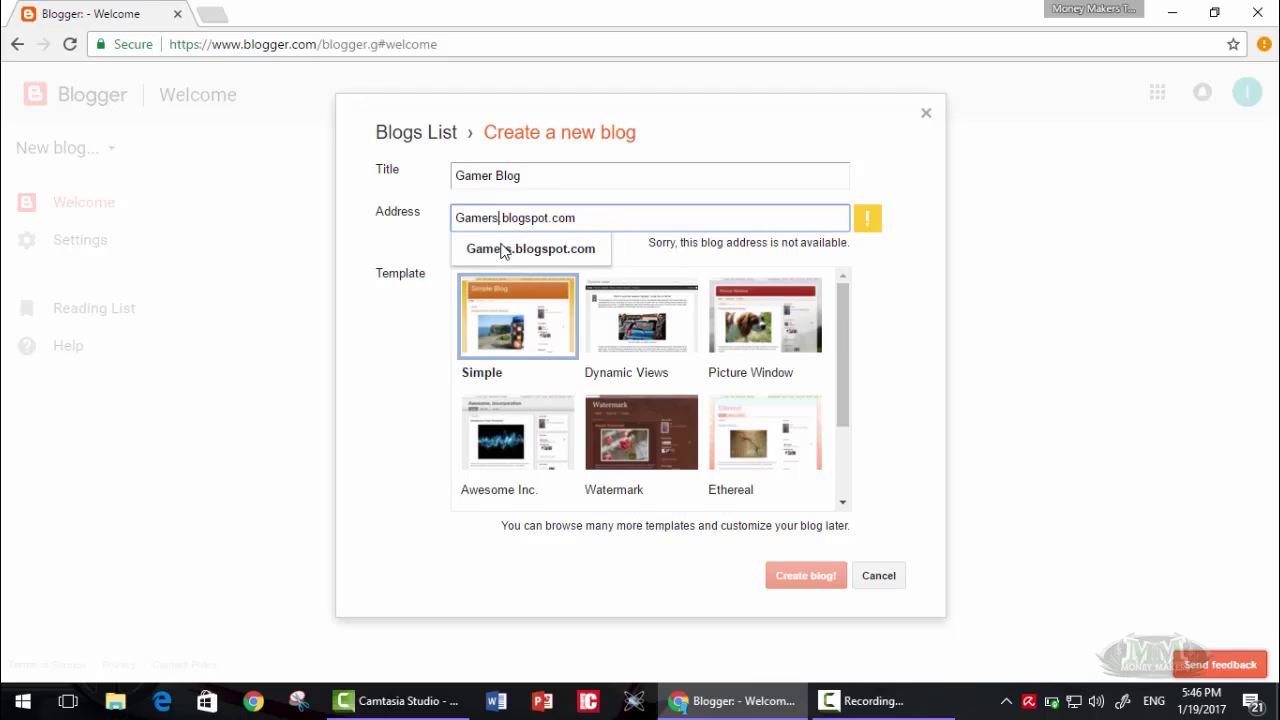
key("BackSpace")
key("BackSpace")
key("BackSpace")
key("BackSpace")
key("BackSpace")
key("BackSpace")
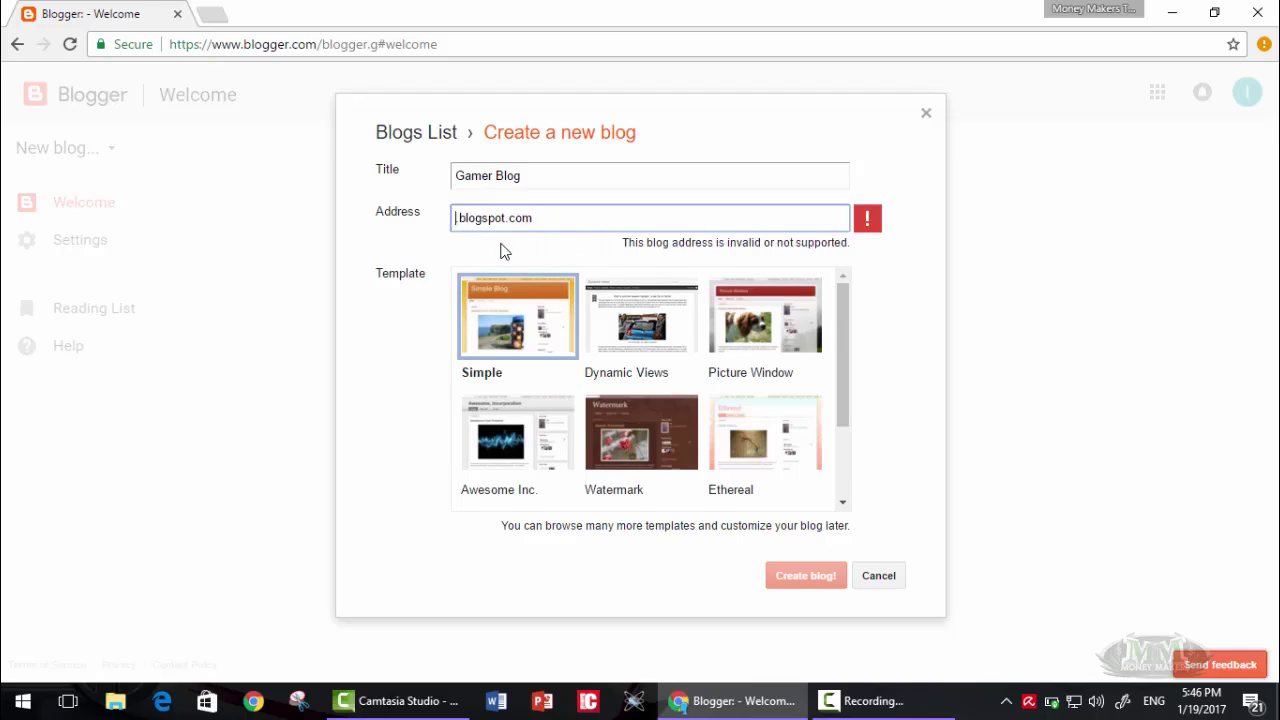
type("Youtube4g")
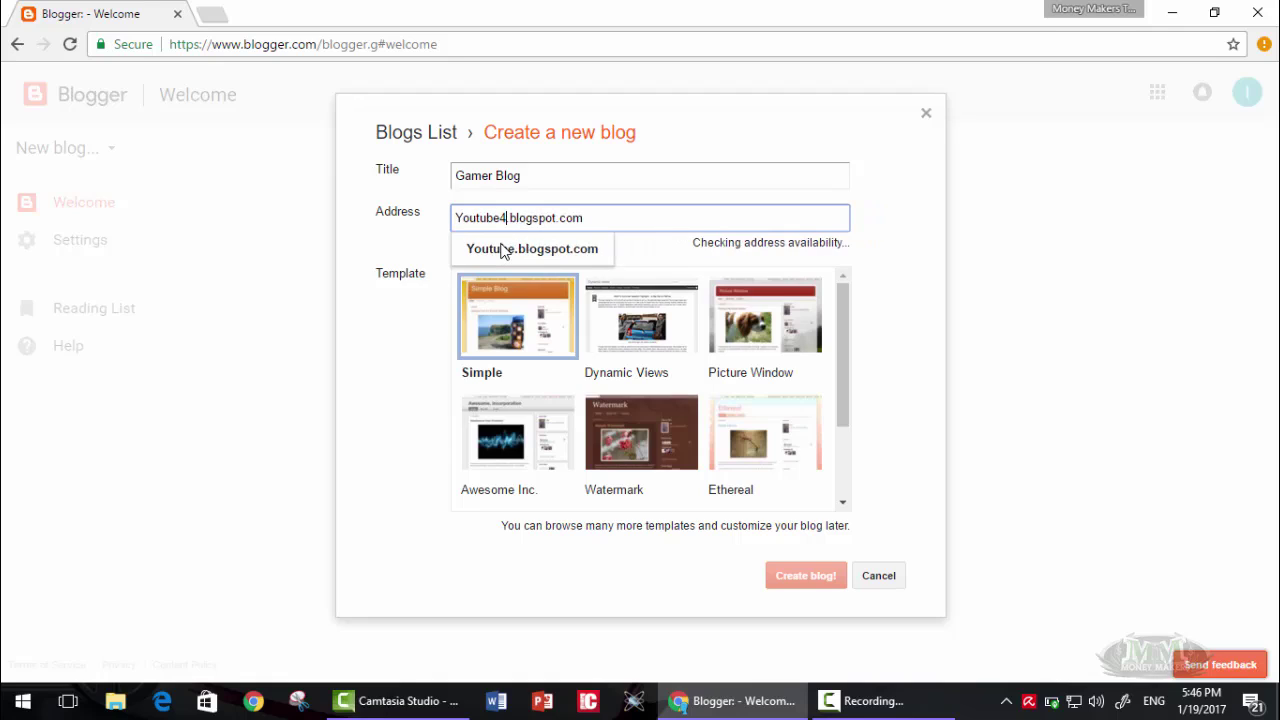
type("amers")
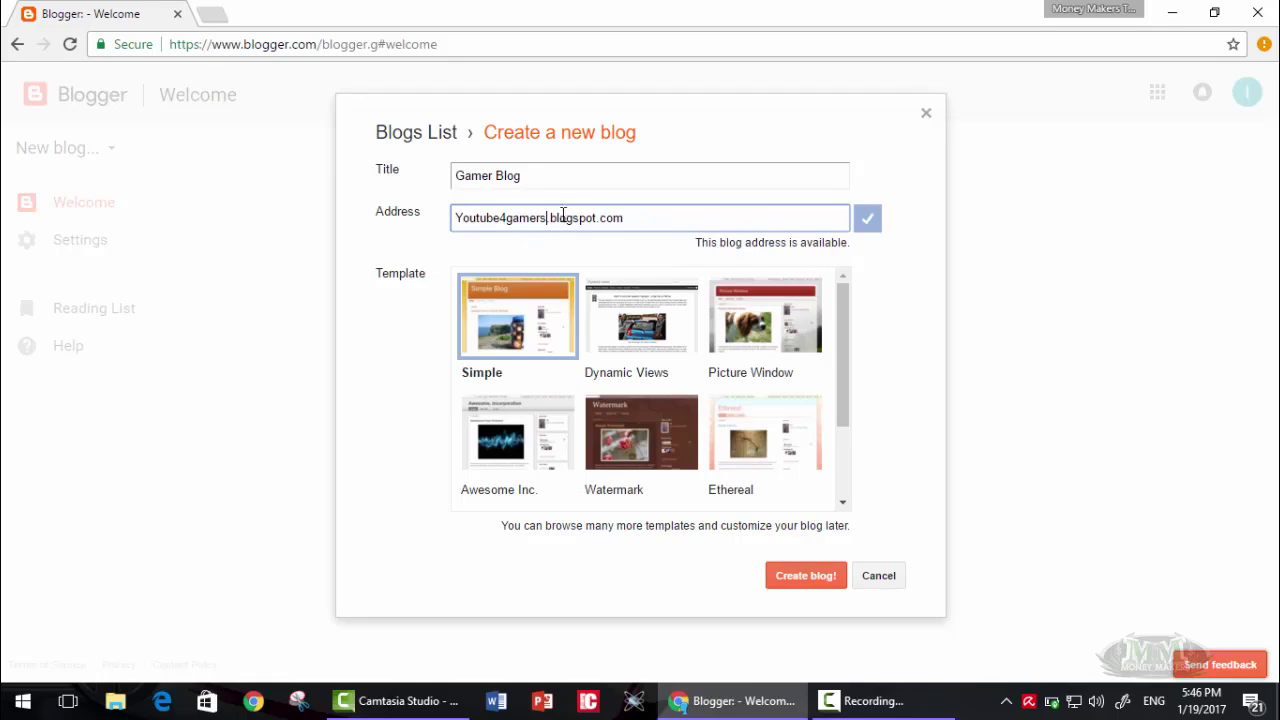
left_click_drag(847, 344, 840, 292)
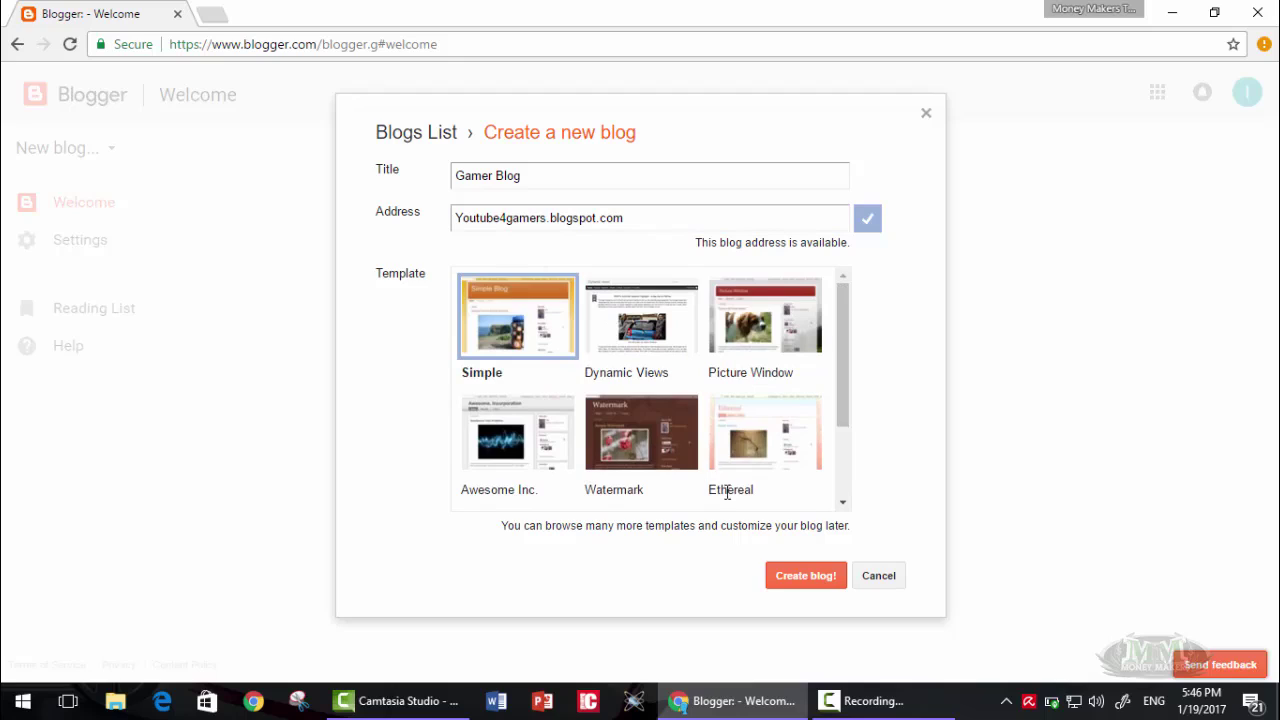
left_click(796, 577)
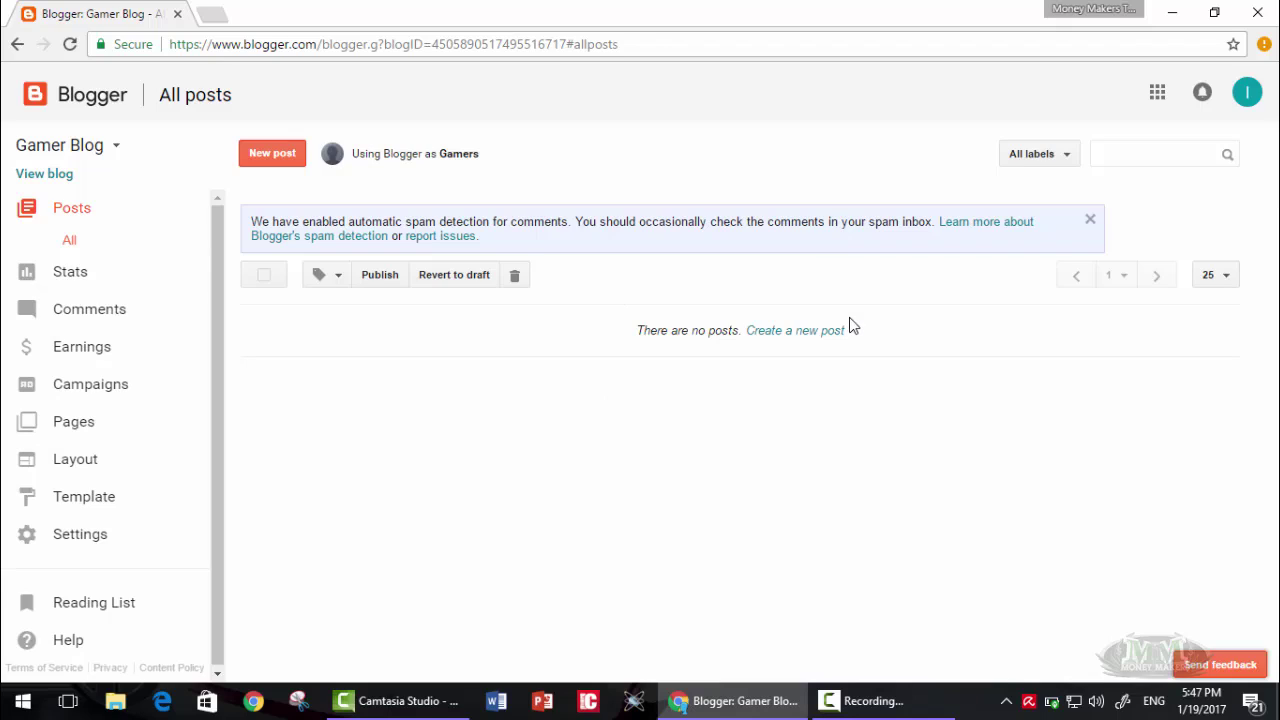
- Open the blog list, which shows Gamer Blog as the only blog
left_click(116, 147)
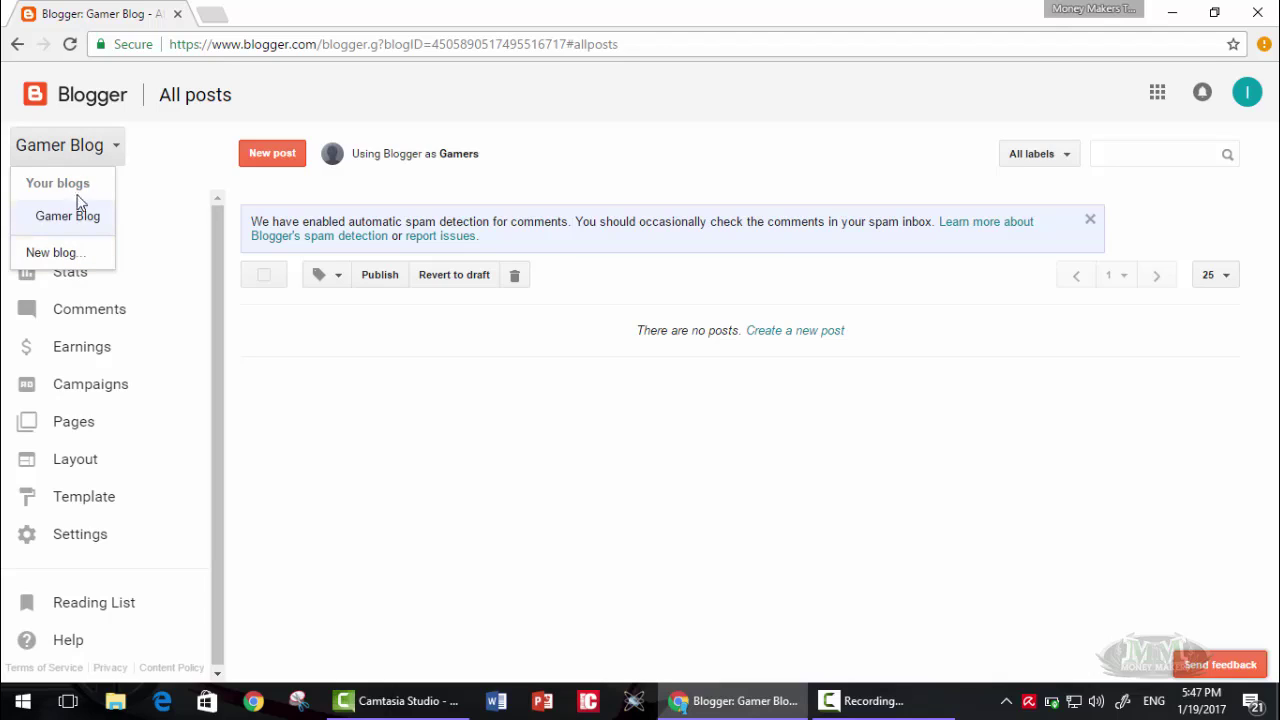
- Start another blog titled Test and try the address Test123
left_click(50, 253)
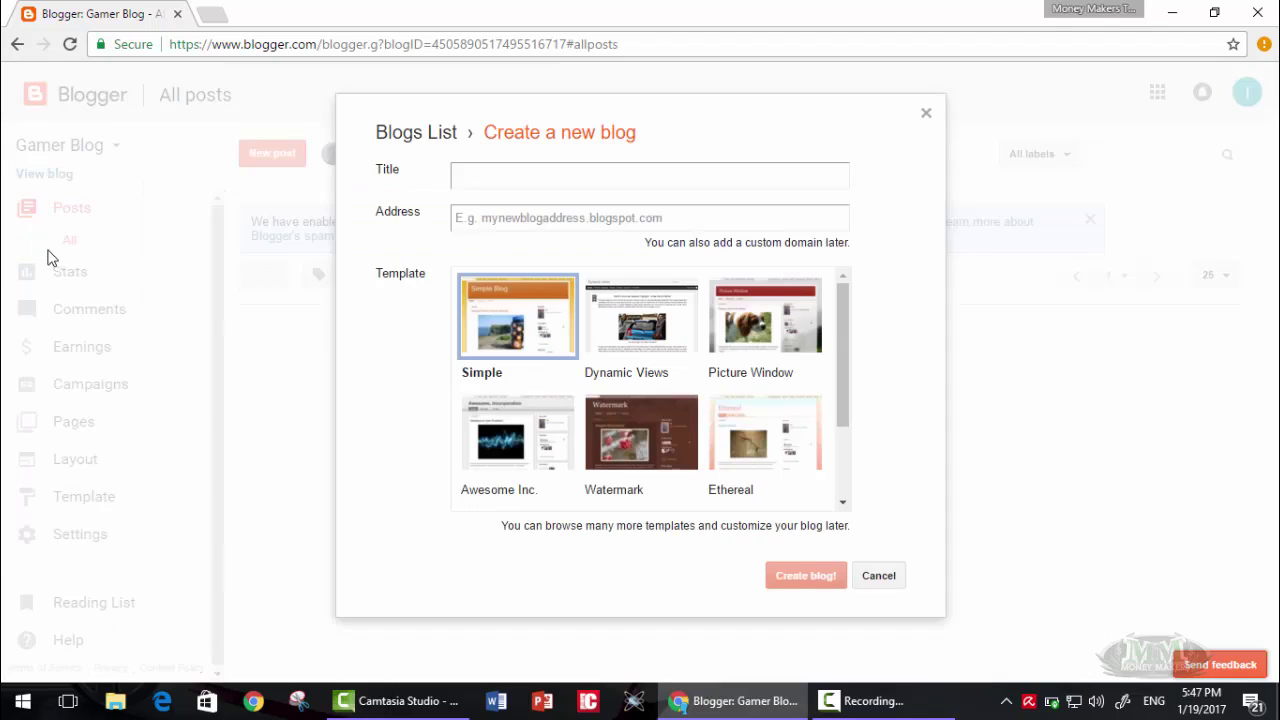
left_click(478, 188)
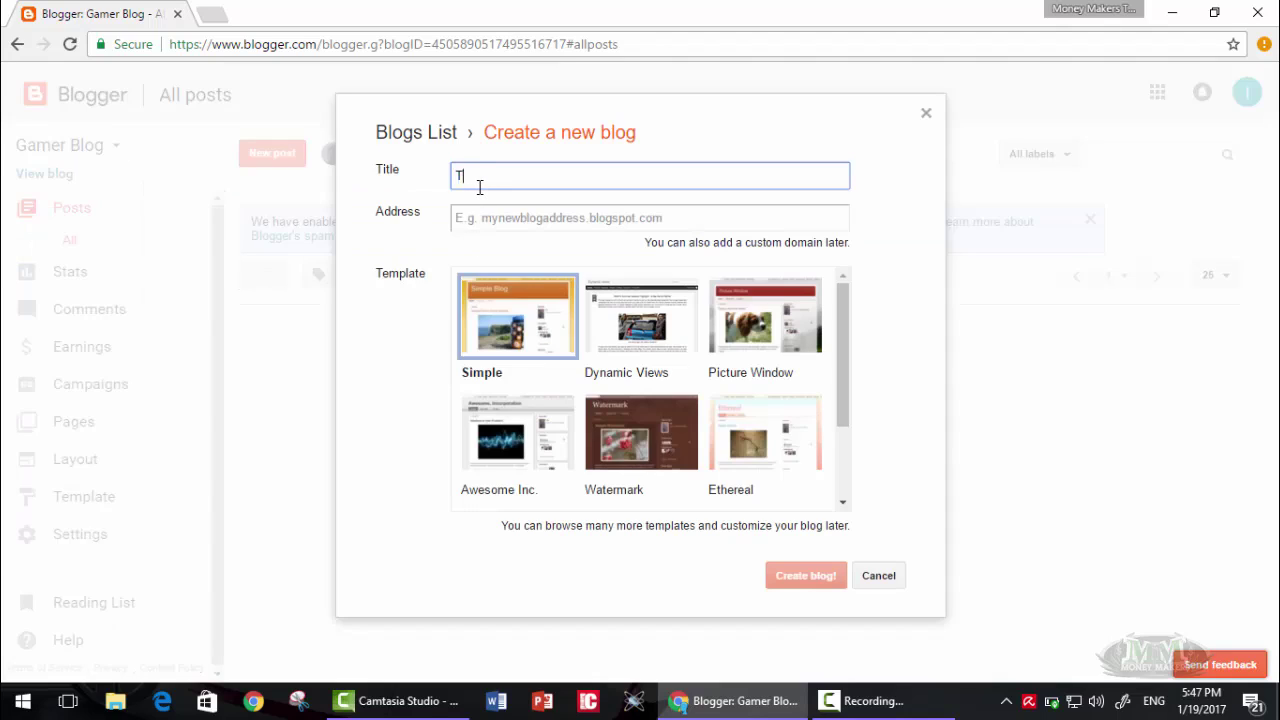
key("Tab")
type("Tes")
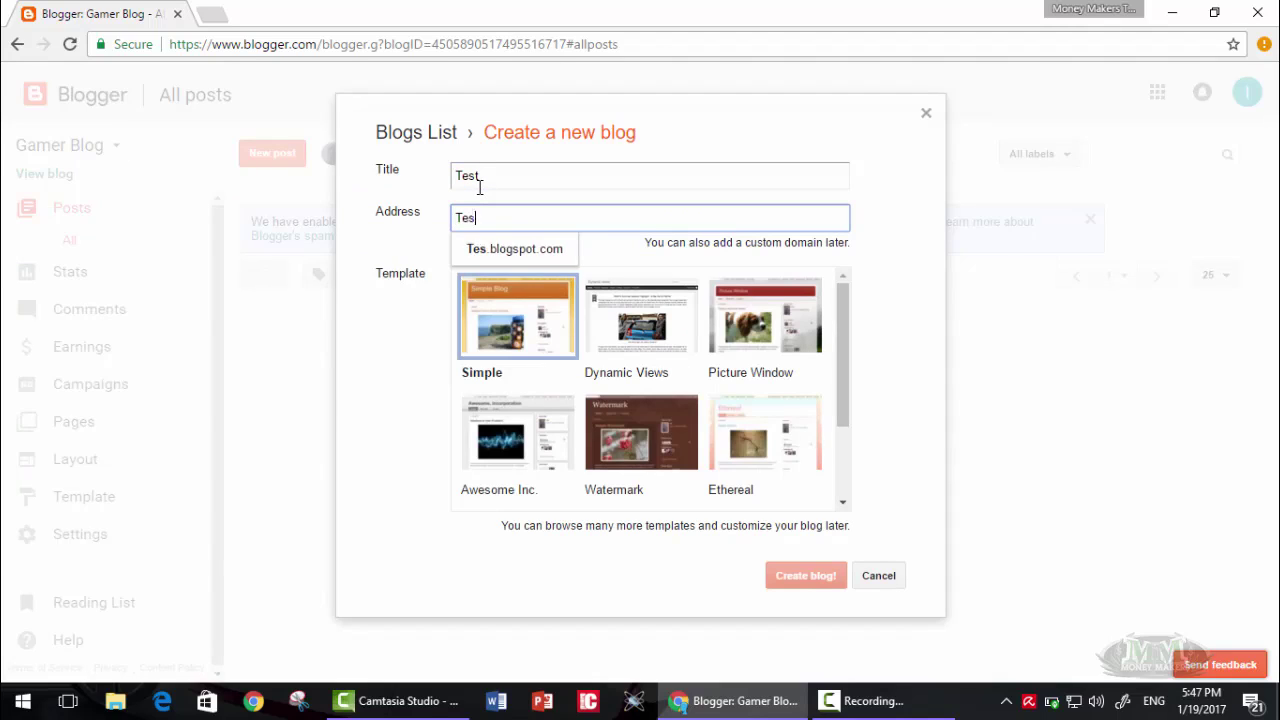
type("t123")
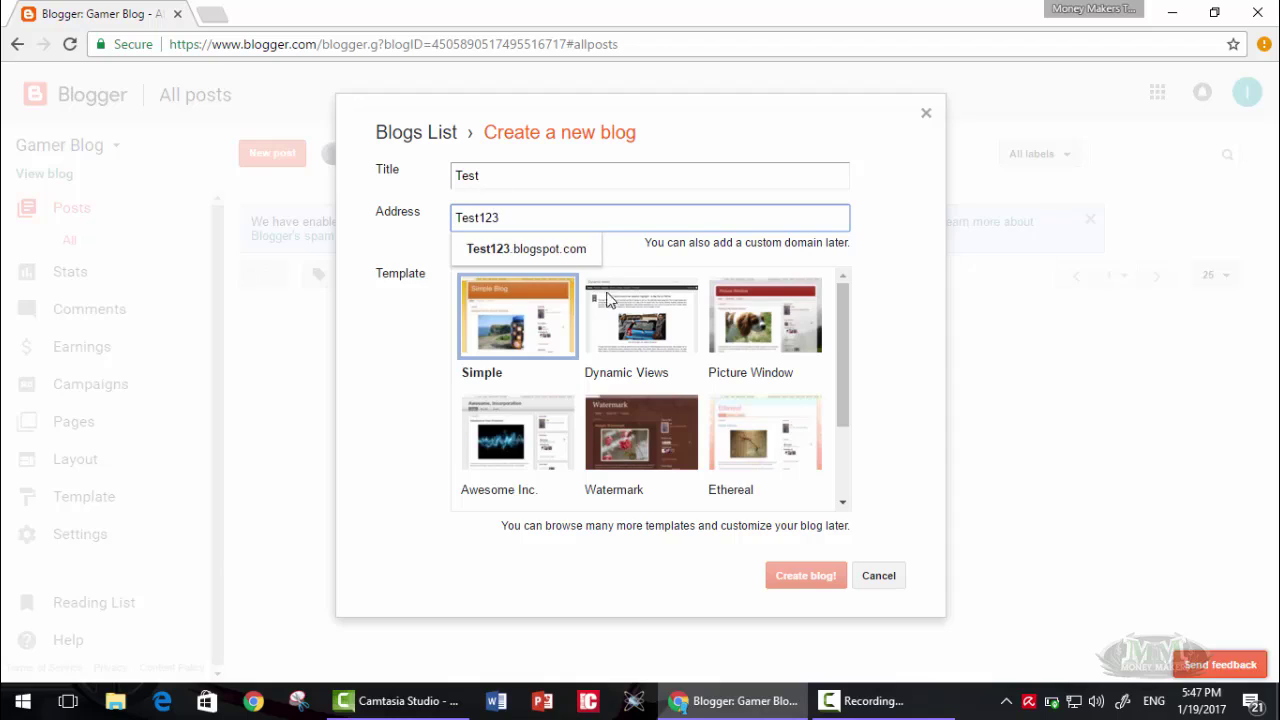
key("Tab")
- Change the address to the available gamingoptions123.blogspot.com and create the Test blog
left_click(494, 217)
type("1213.blogspot.com")
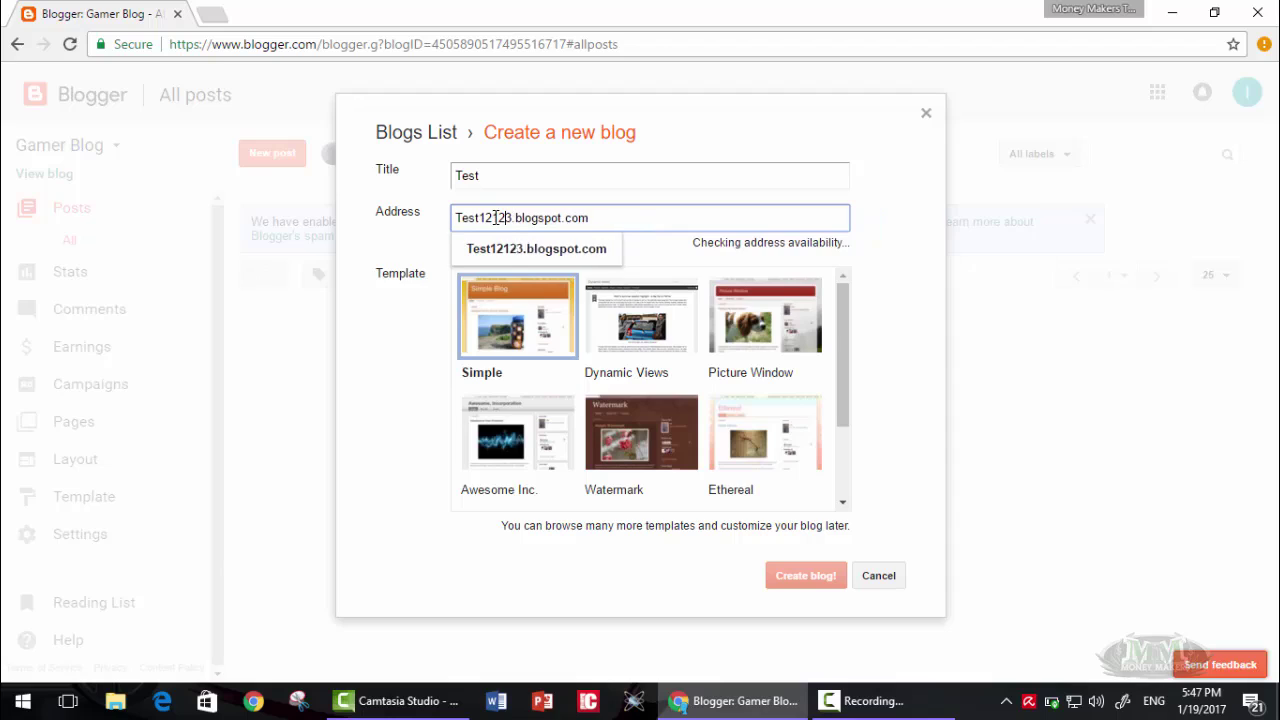
left_click(361, 332)
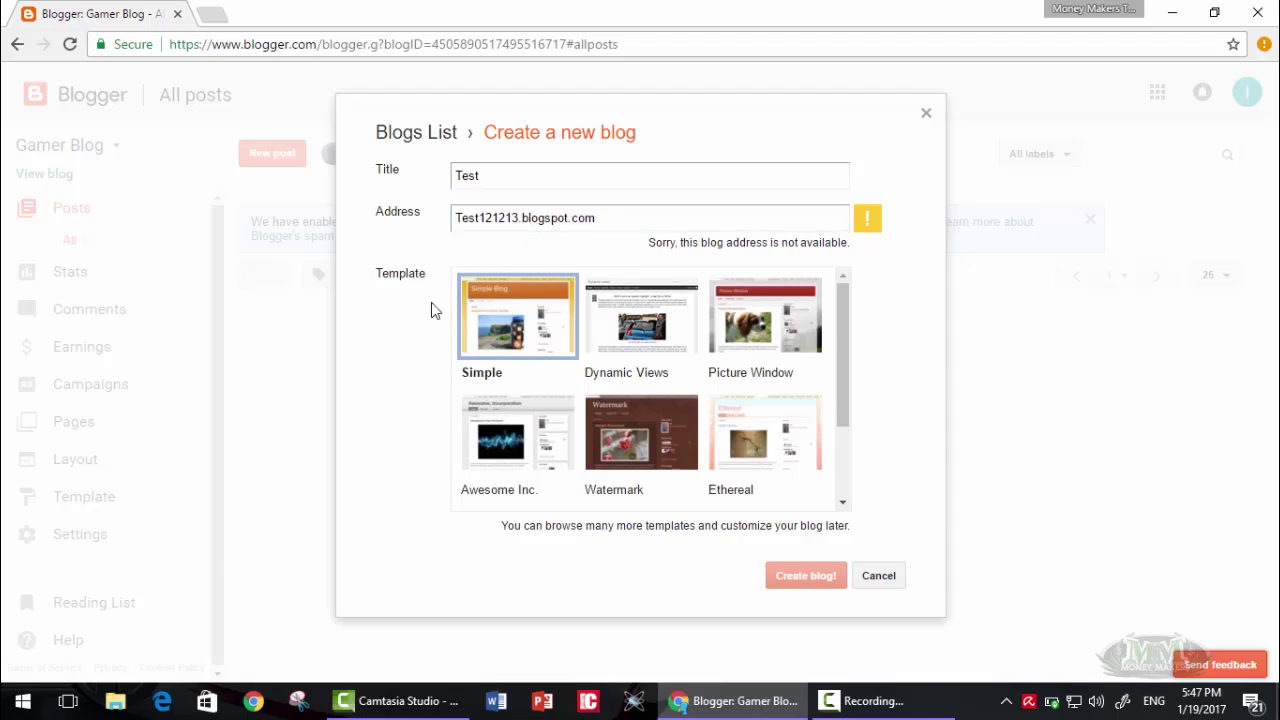
left_click(520, 219)
left_click_drag(520, 219, 409, 213)
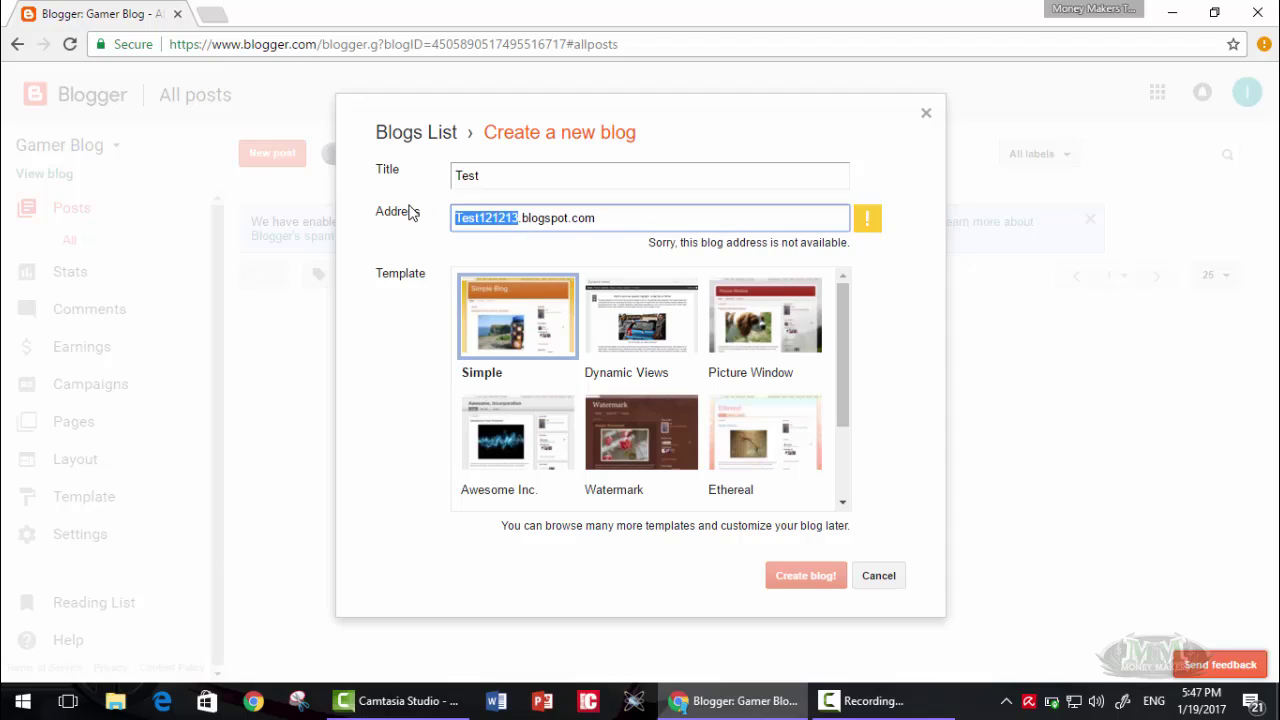
type("gami")
type("ngoptions")
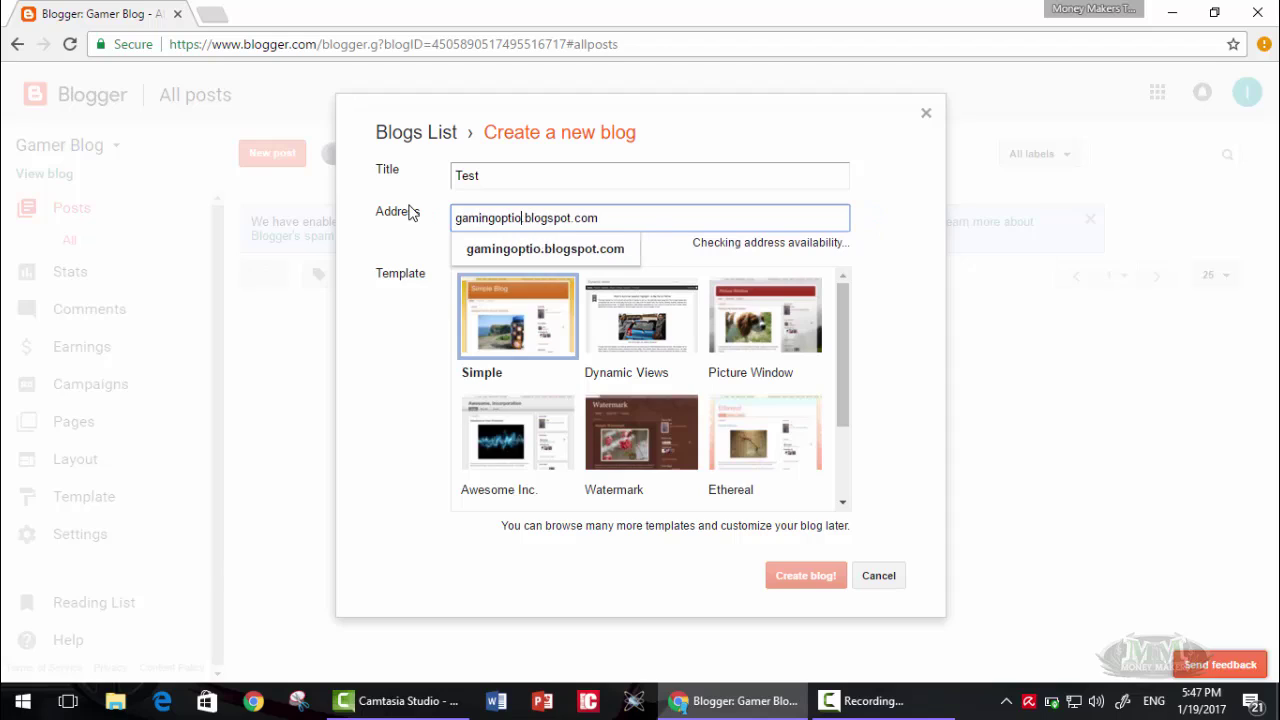
type("123")
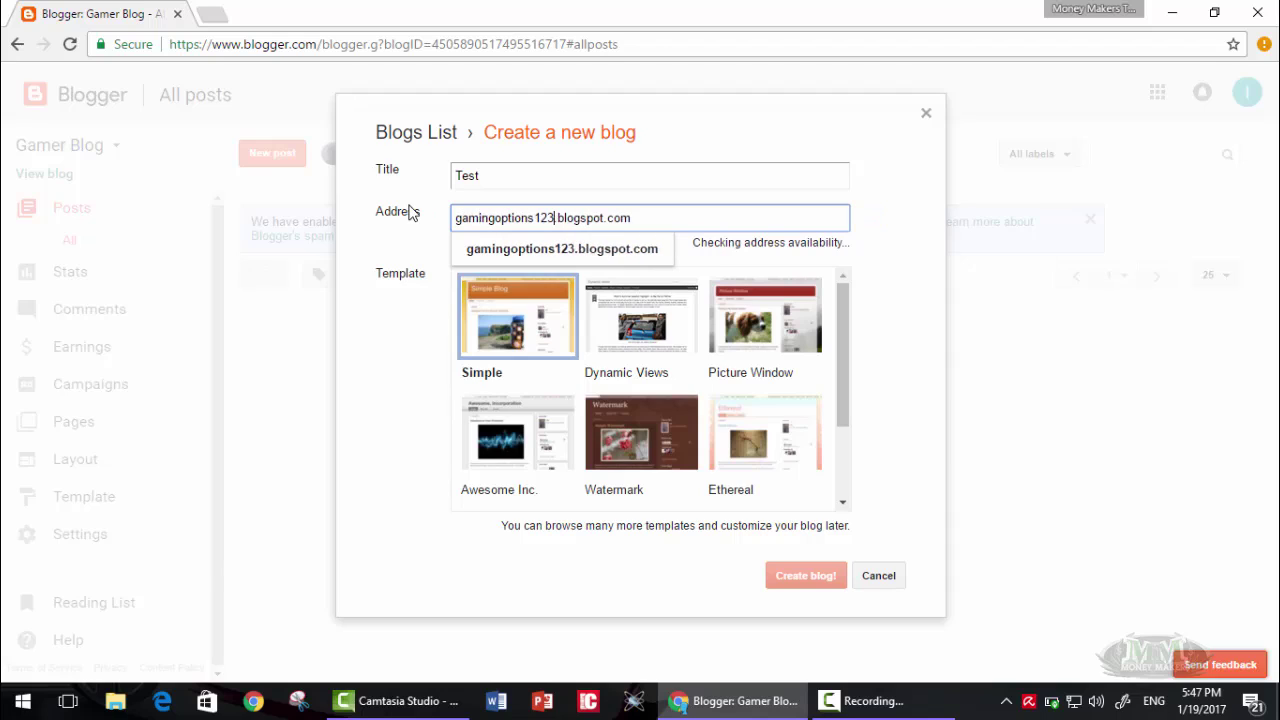
left_click(370, 346)
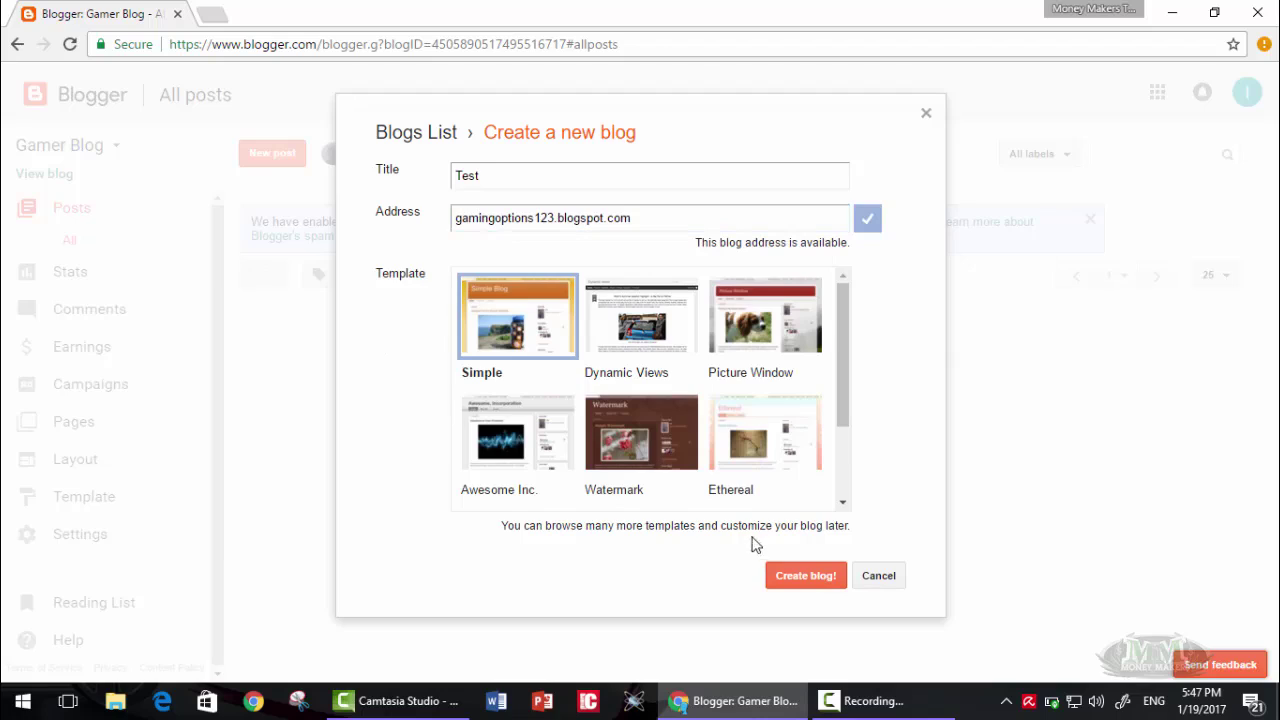
left_click(789, 575)
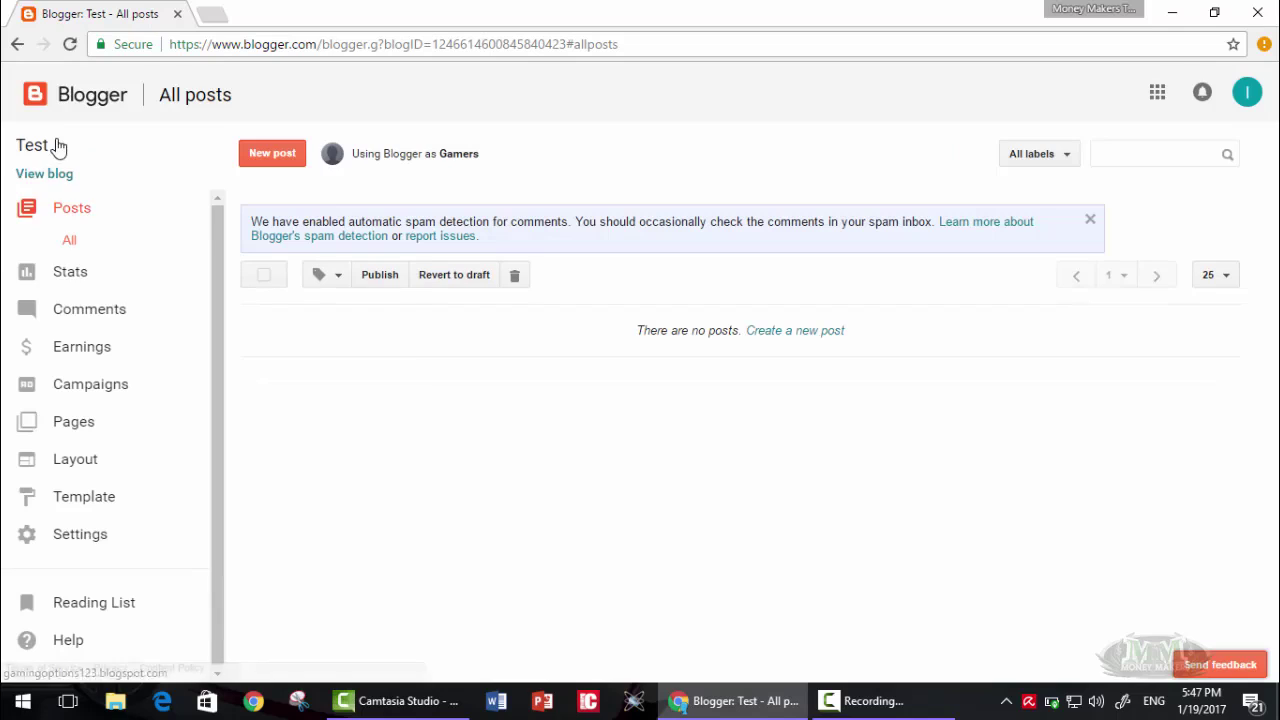
- Switch the dashboard from the Test blog back to Gamer Blog using the blog list
left_click(58, 147)
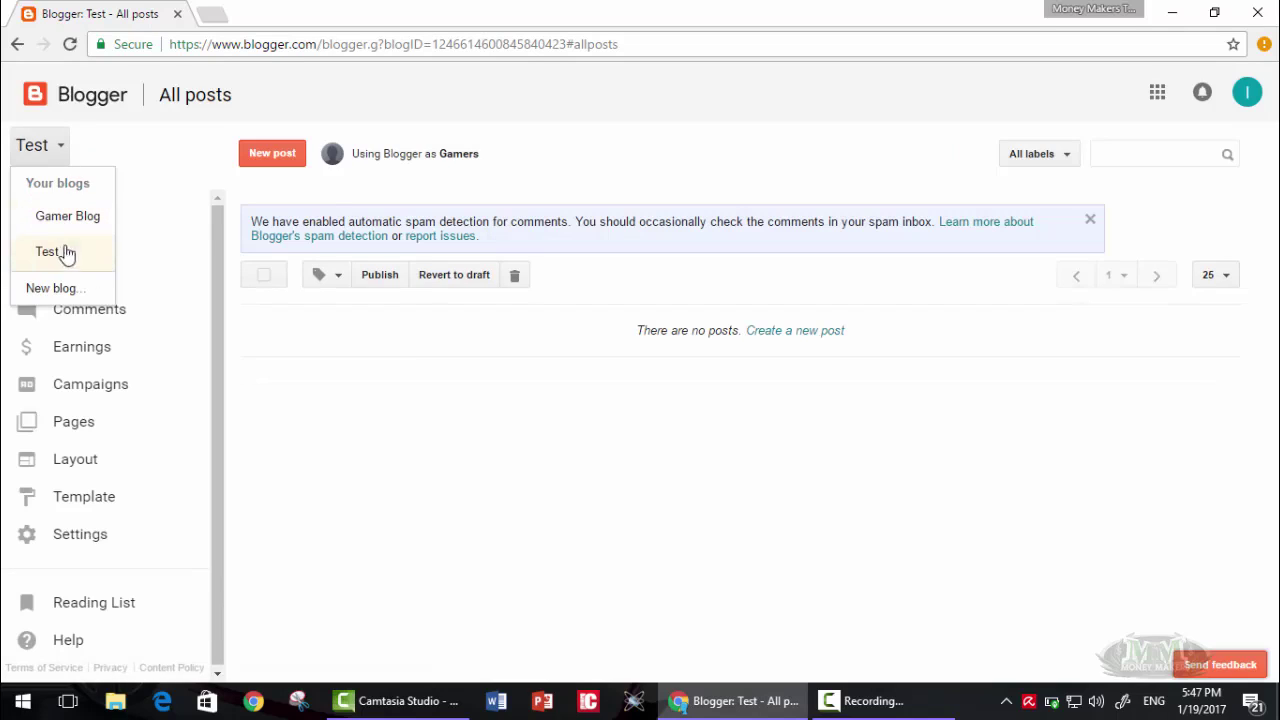
left_click(57, 251)
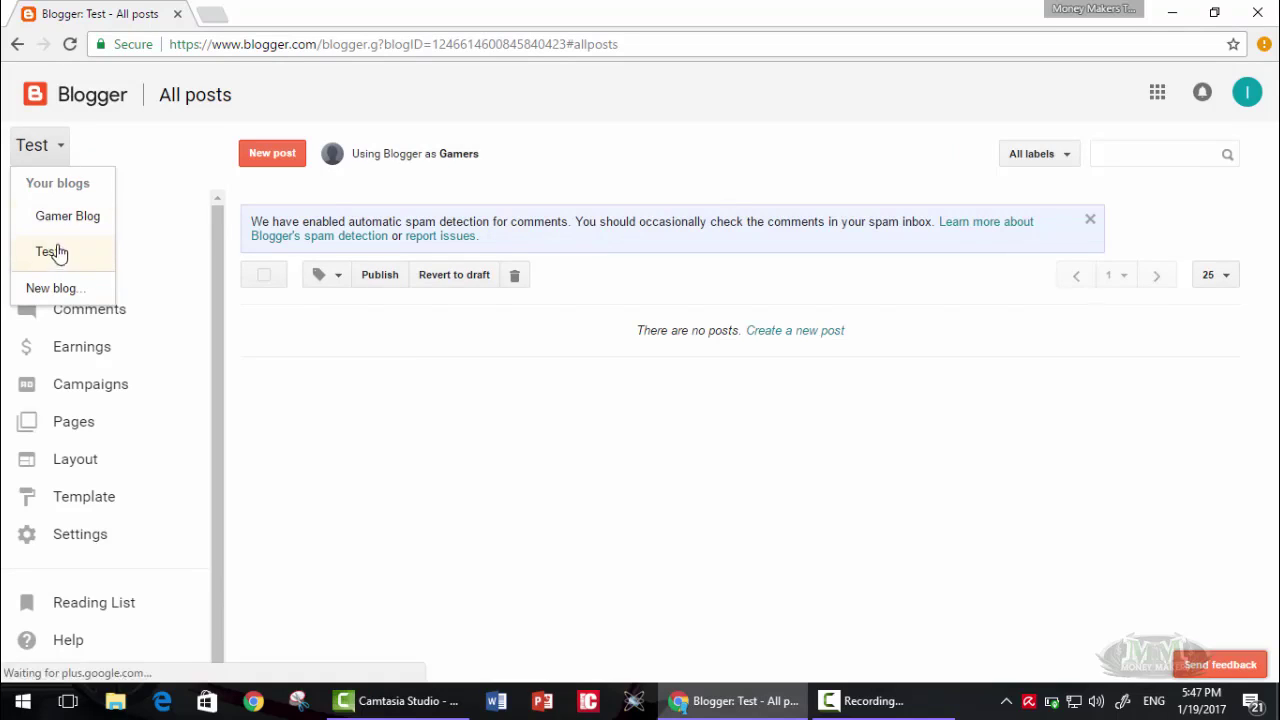
left_click(72, 224)
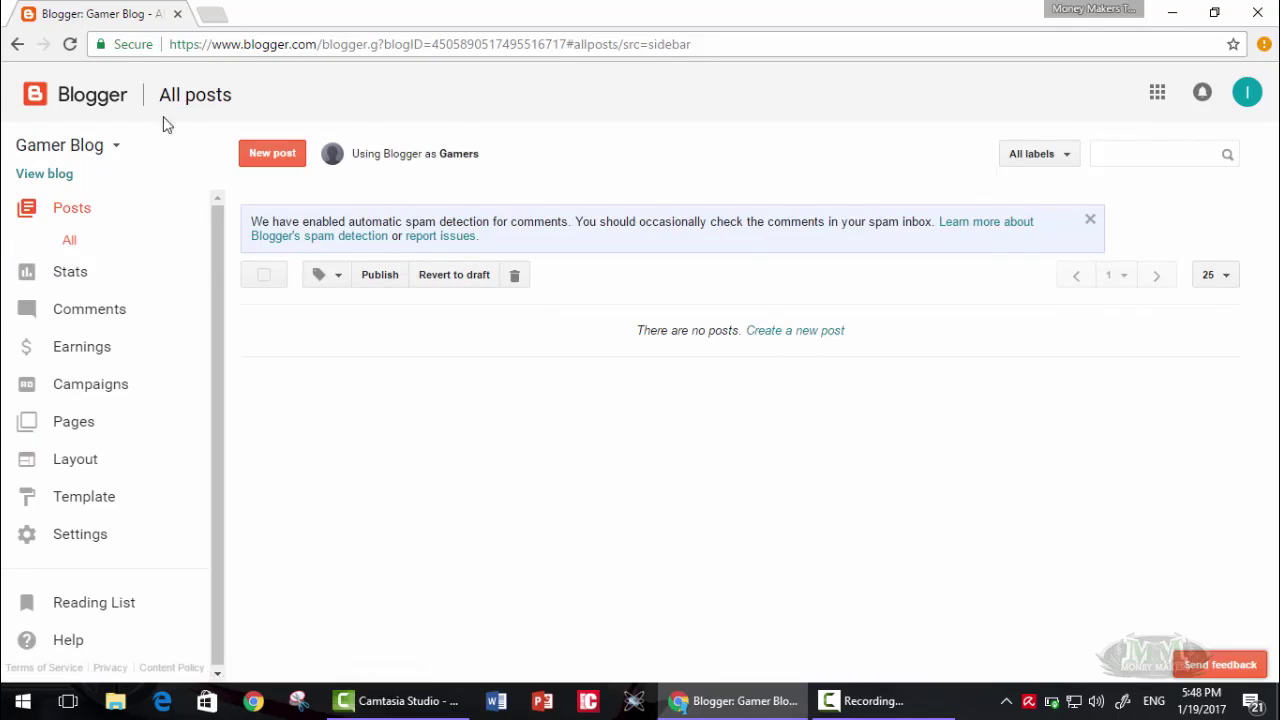
right_click(40, 182)
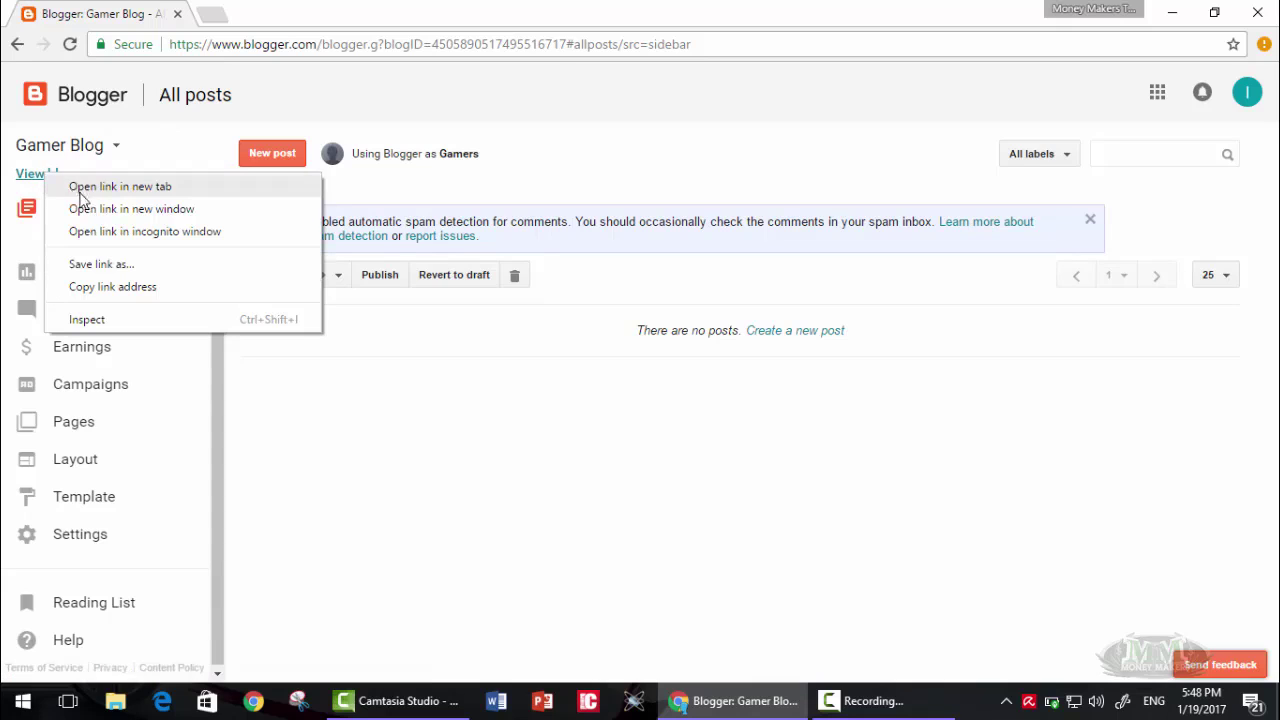
left_click(80, 186)
left_click(250, 14)
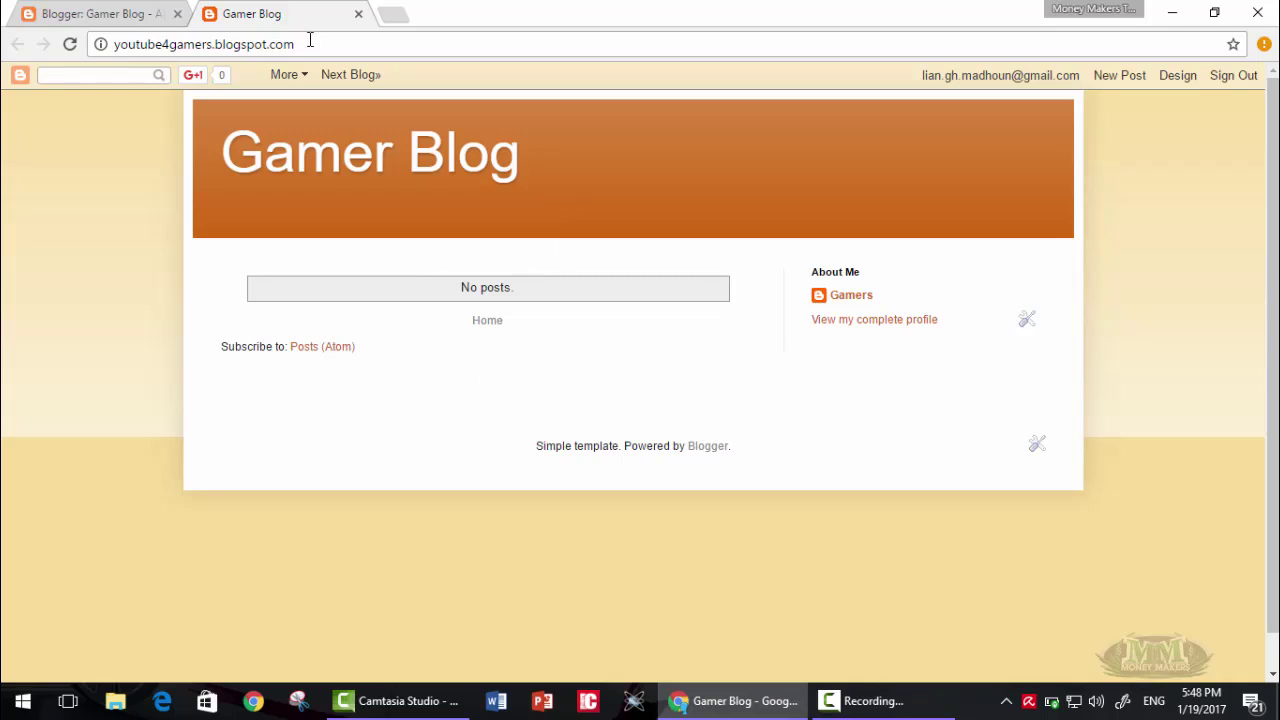
left_click(358, 14)
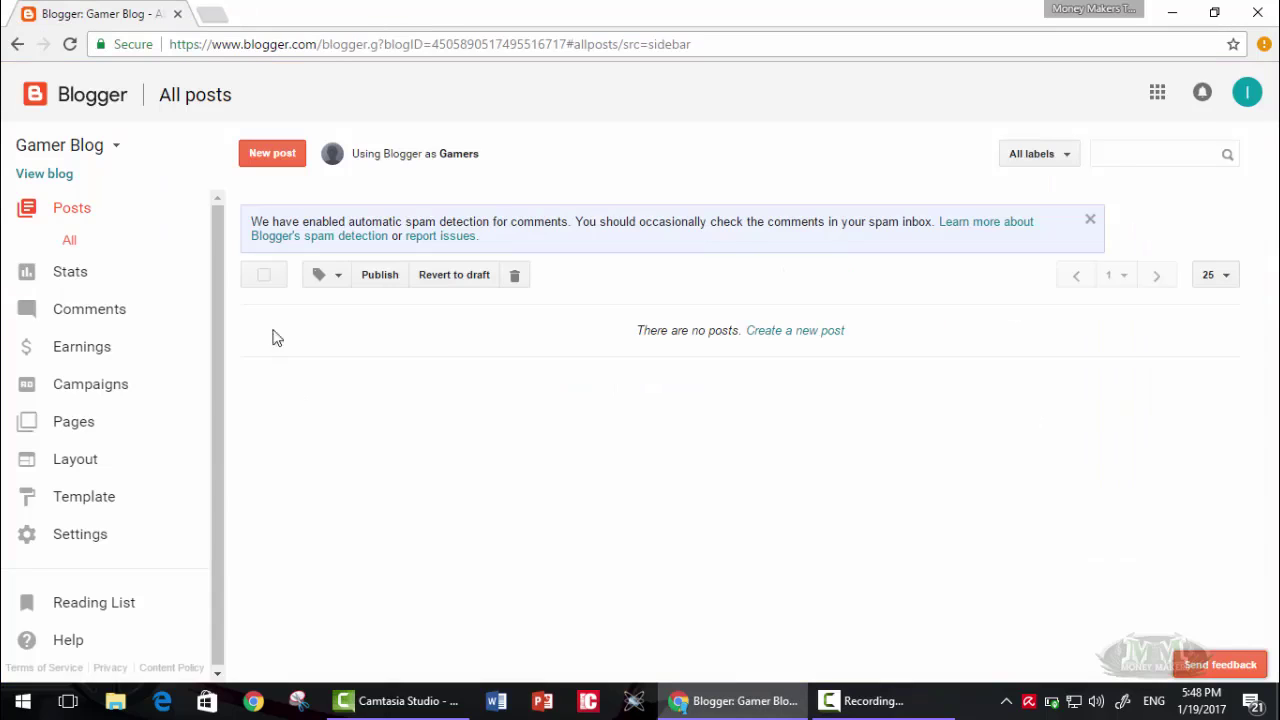